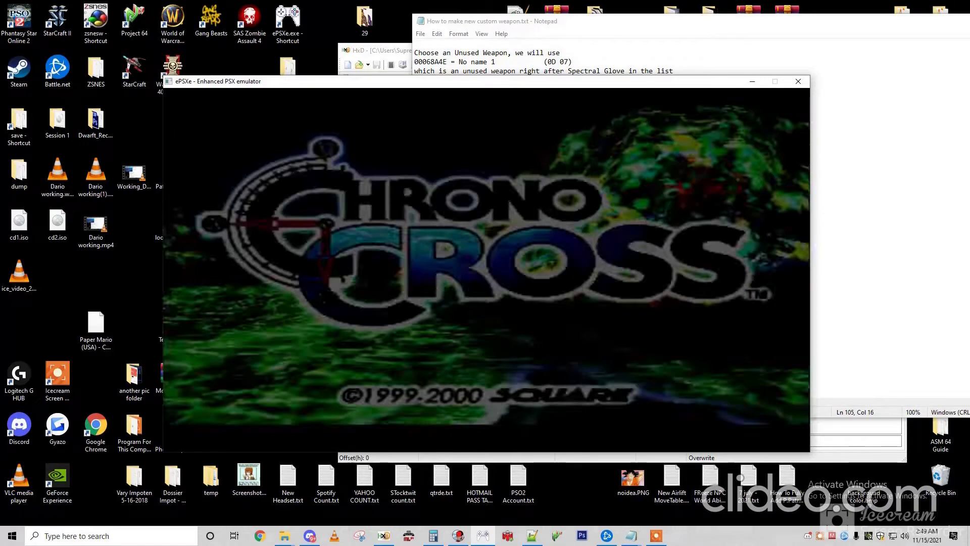
# Continue the game by loading the first save from the memory card in slot 1
pyautogui.press('F4')
pyautogui.press('Down')
pyautogui.press('z')
pyautogui.press('F4')
pyautogui.press('z')
pyautogui.press('z')
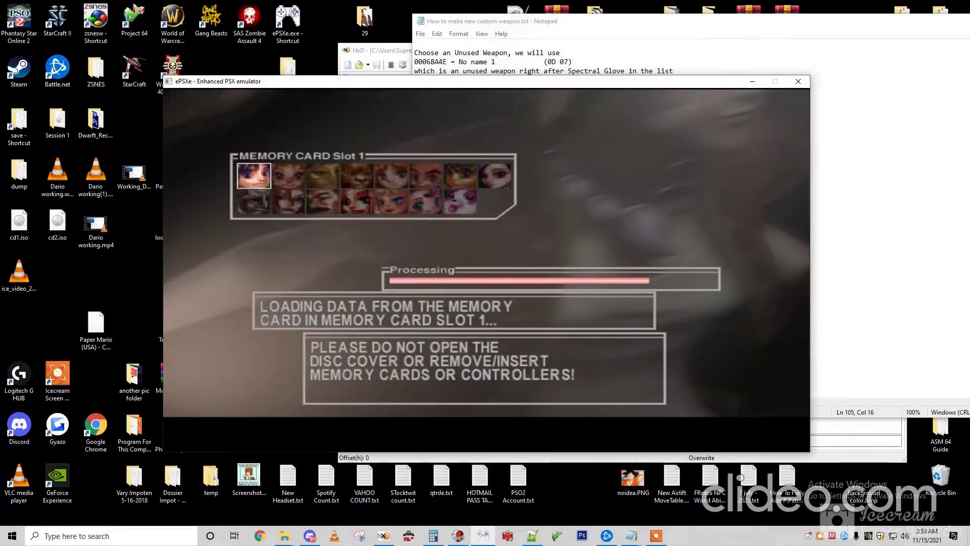
pyautogui.press('F4')
pyautogui.press('Right')
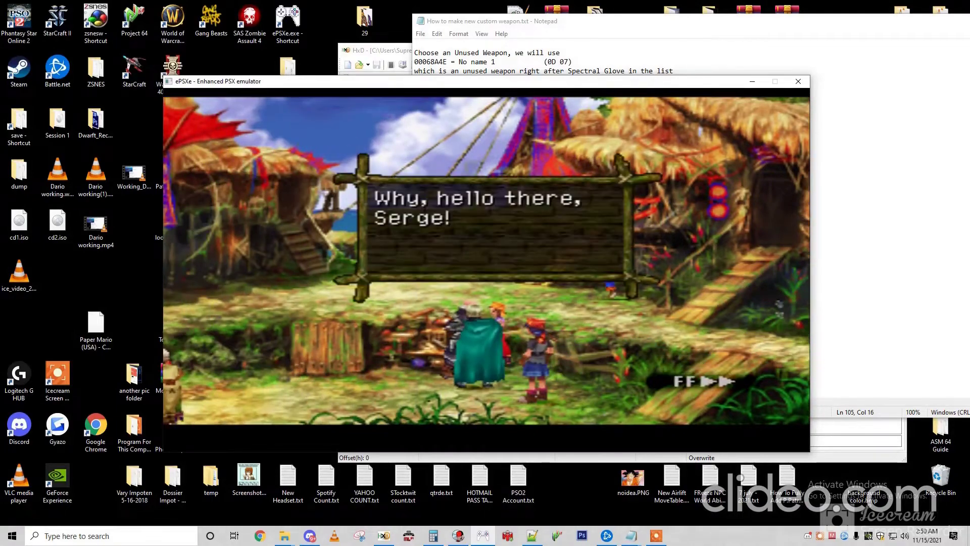
# Talk to the blacksmith, look through the weapons available for forging, and leave the game
pyautogui.press('x')
pyautogui.press('x')
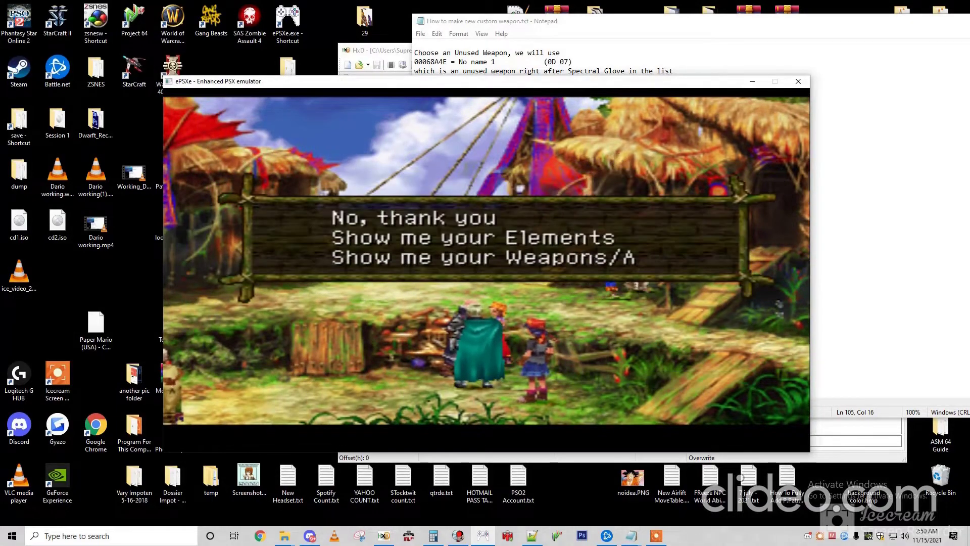
pyautogui.press('x')
pyautogui.press('x')
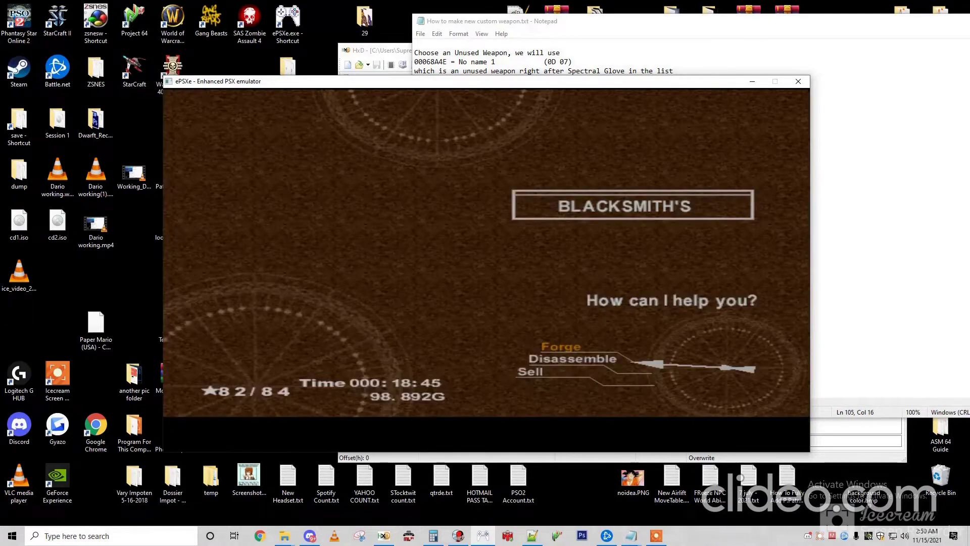
pyautogui.press('x')
pyautogui.press('x')
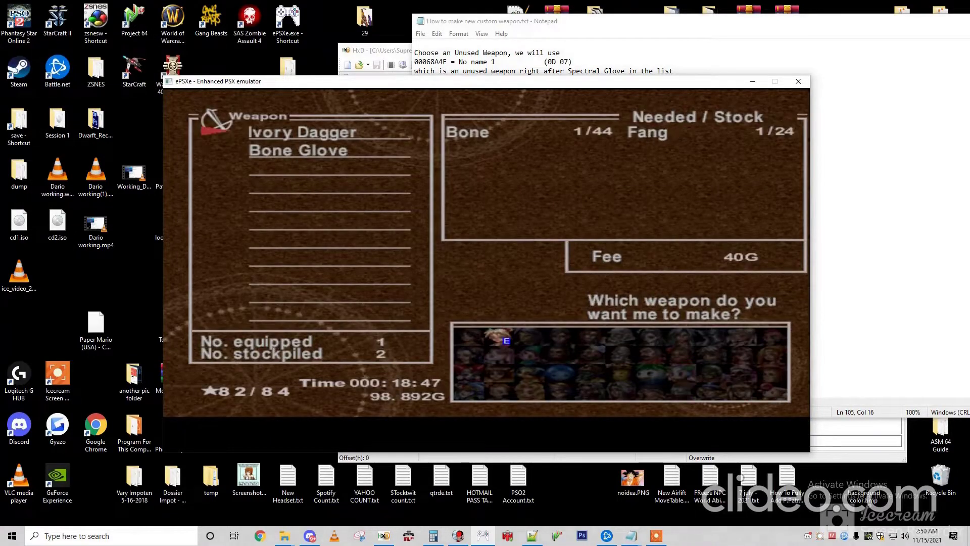
pyautogui.press('Up')
pyautogui.press('Down')
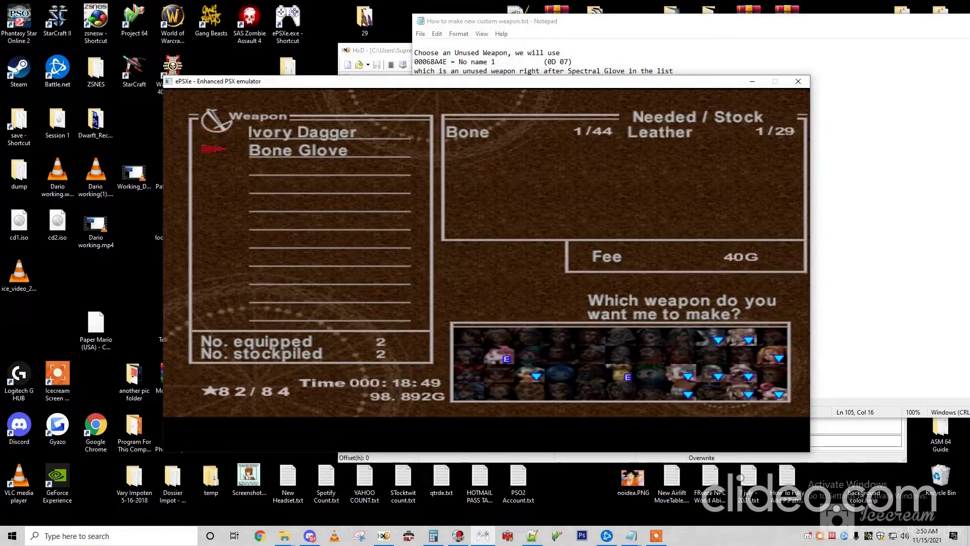
pyautogui.press('s')
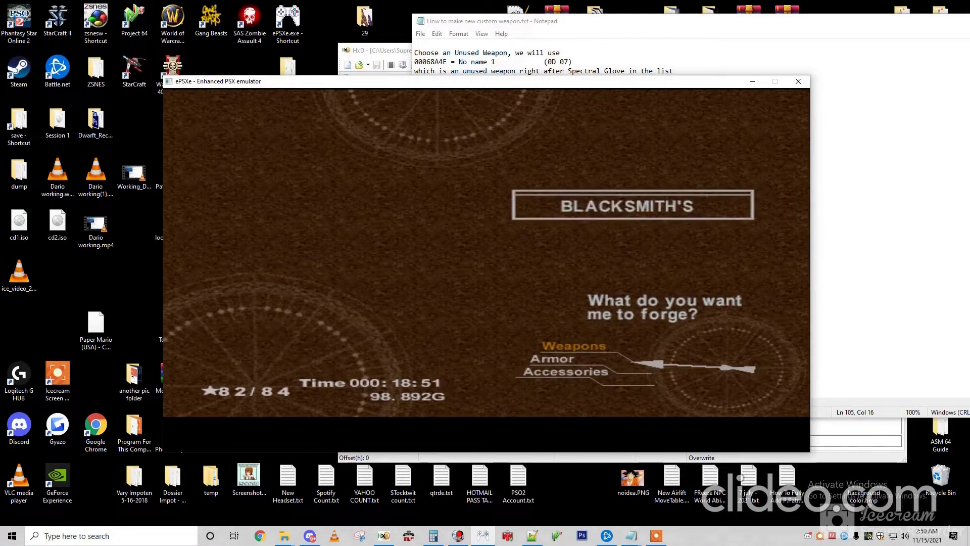
pyautogui.press('Escape')
# Switch to the custom weapon notes in Notepad and review step 1, marking the weapon name offset 00069195
pyautogui.click(568, 98)
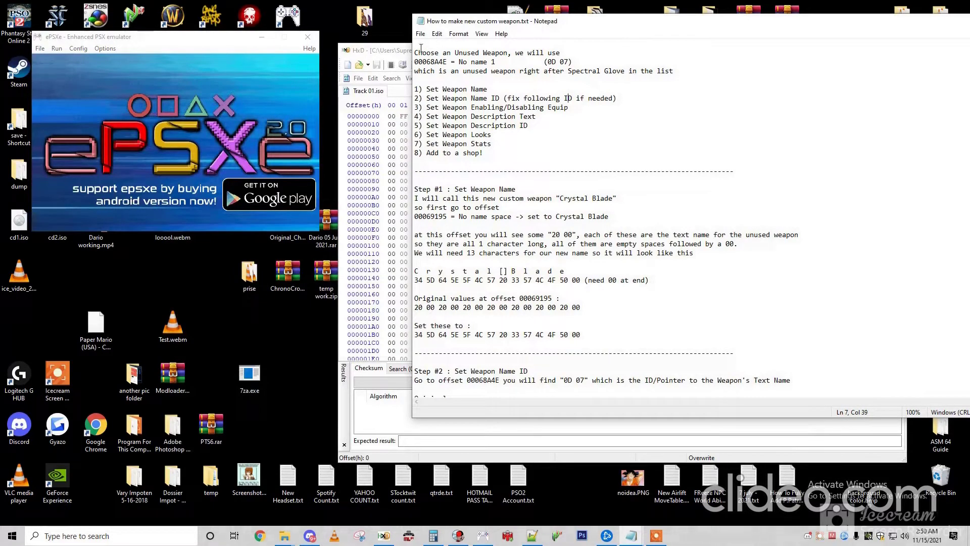
pyautogui.moveTo(417, 45); pyautogui.dragTo(564, 307)
pyautogui.click(564, 307)
pyautogui.doubleClick(447, 219)
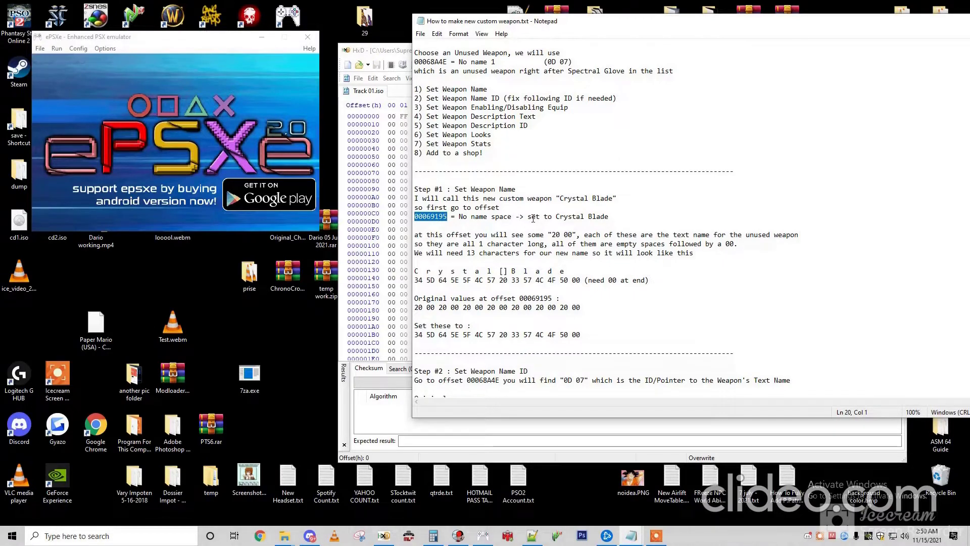
pyautogui.scroll(-1, 530, 219)
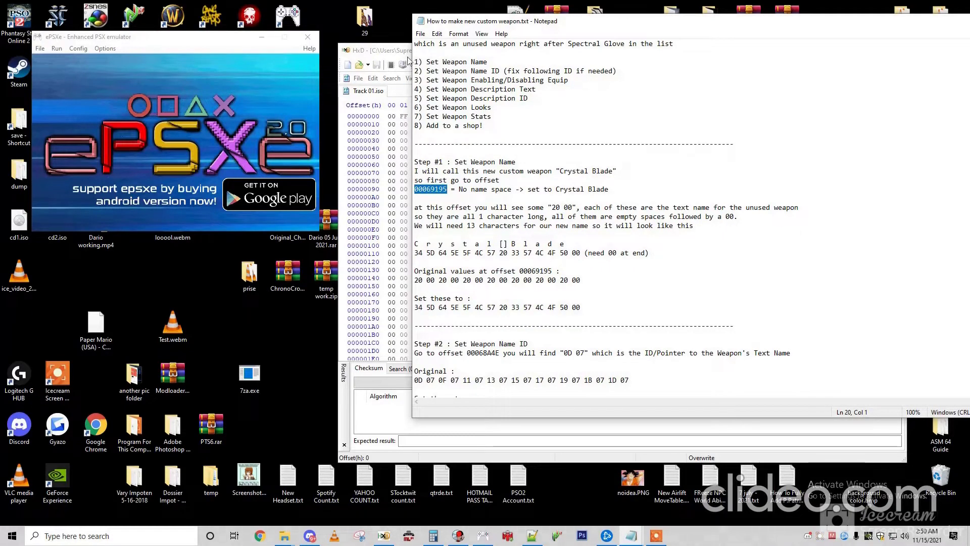
# Place the HxD window beside the notes and go to offset 00069195 in Track 01.iso
pyautogui.moveTo(403, 56); pyautogui.dragTo(258, 89)
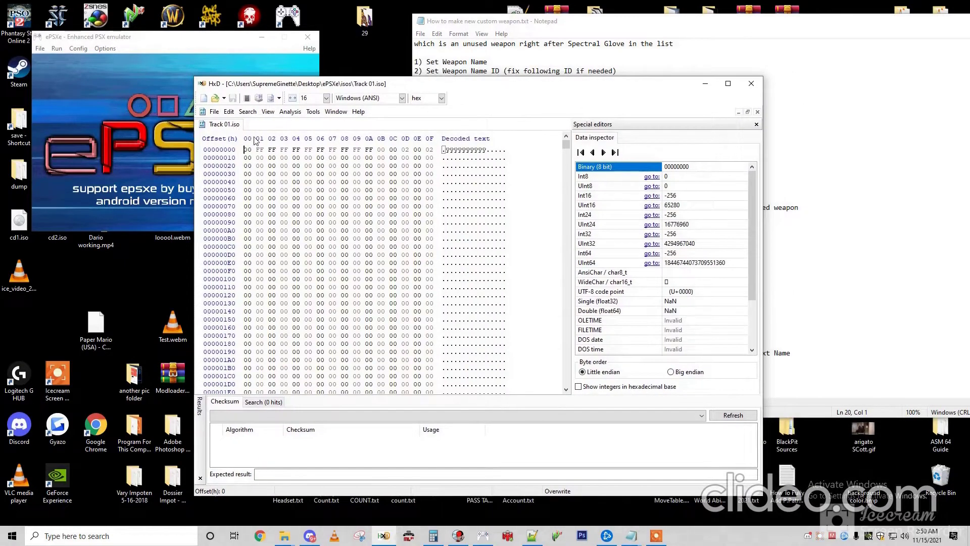
pyautogui.moveTo(396, 89); pyautogui.dragTo(295, 89)
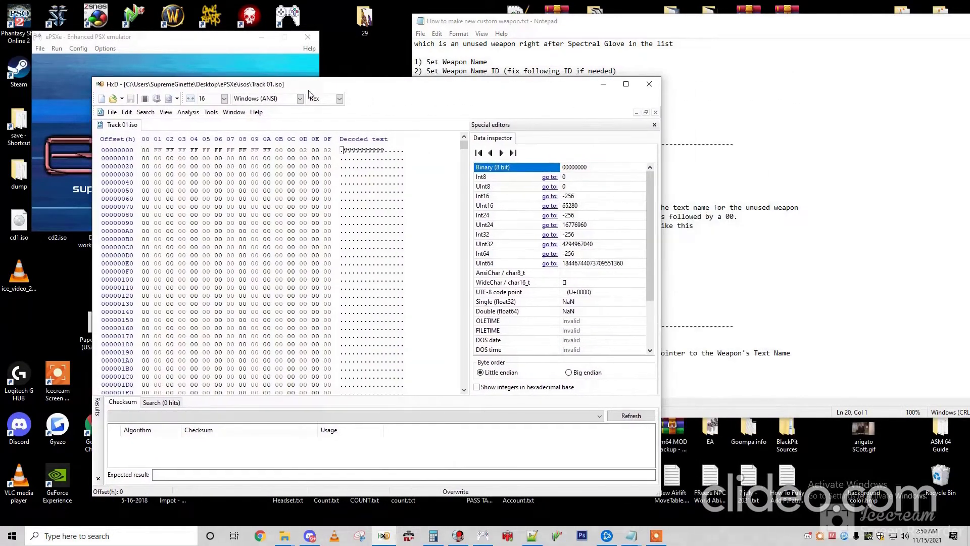
pyautogui.click(837, 190)
pyautogui.moveTo(452, 190); pyautogui.dragTo(413, 190)
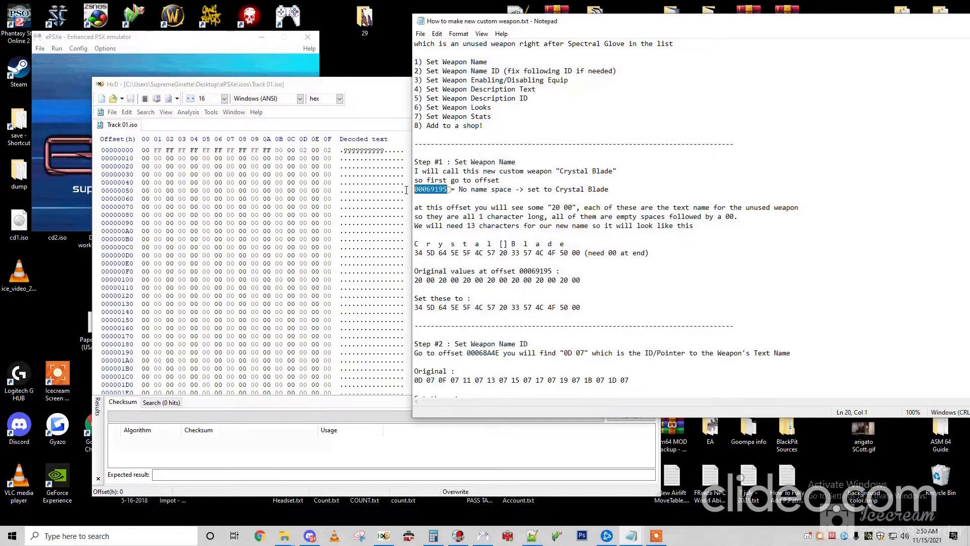
pyautogui.hotkey('ctrl', 'c')
pyautogui.click(291, 199)
pyautogui.hotkey('ctrl', 'g')
pyautogui.hotkey('ctrl', 'v')
pyautogui.click(370, 370)
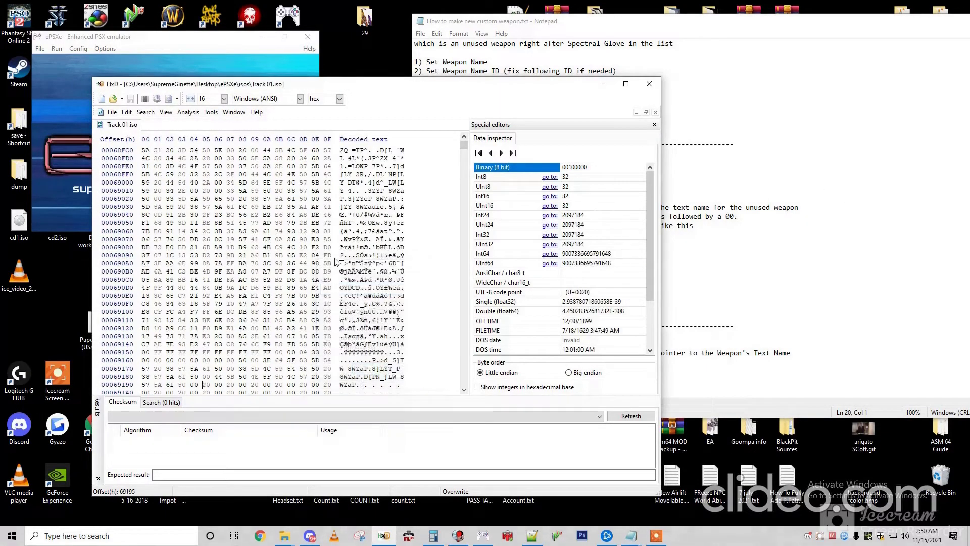
# Overwrite the name bytes from offset 00069195 with 34 5D 64 5E 5F 4C 57 20 33 57 4C 4F 50 00 from the notes
pyautogui.scroll(-3, 301, 269)
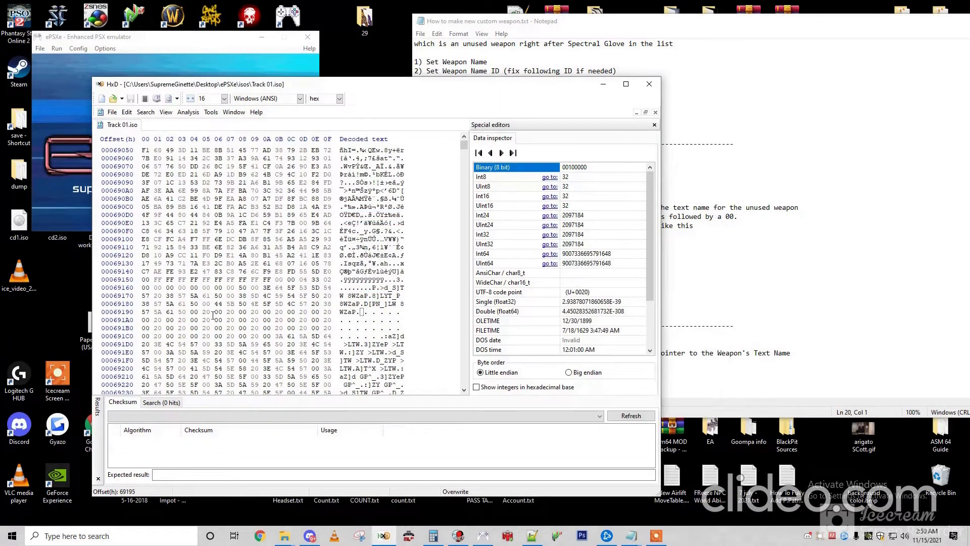
pyautogui.moveTo(203, 312); pyautogui.dragTo(222, 312)
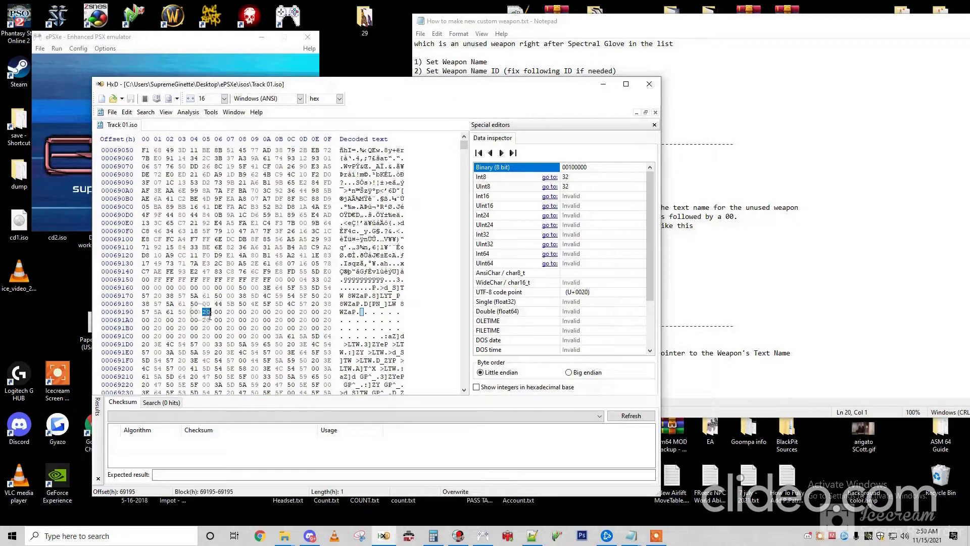
pyautogui.click(766, 256)
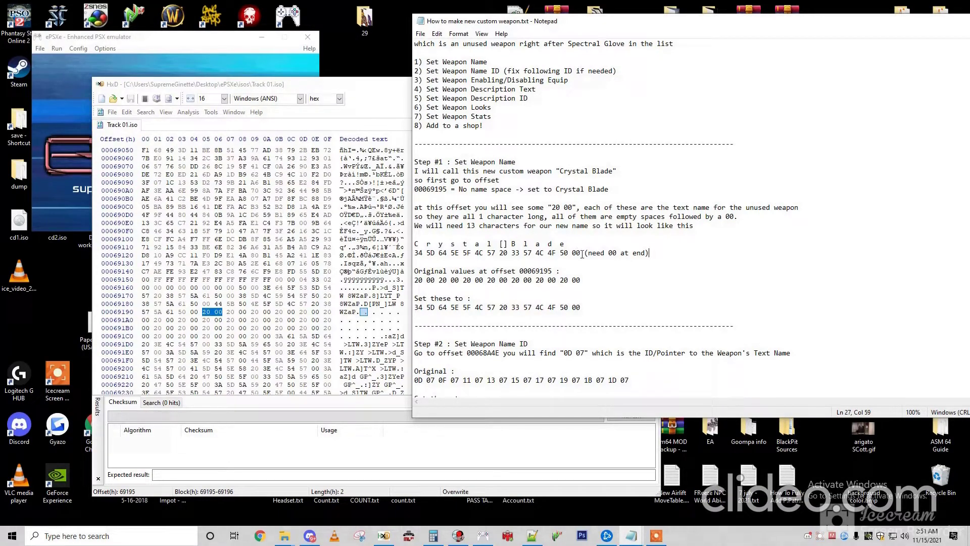
pyautogui.moveTo(581, 254); pyautogui.dragTo(298, 255)
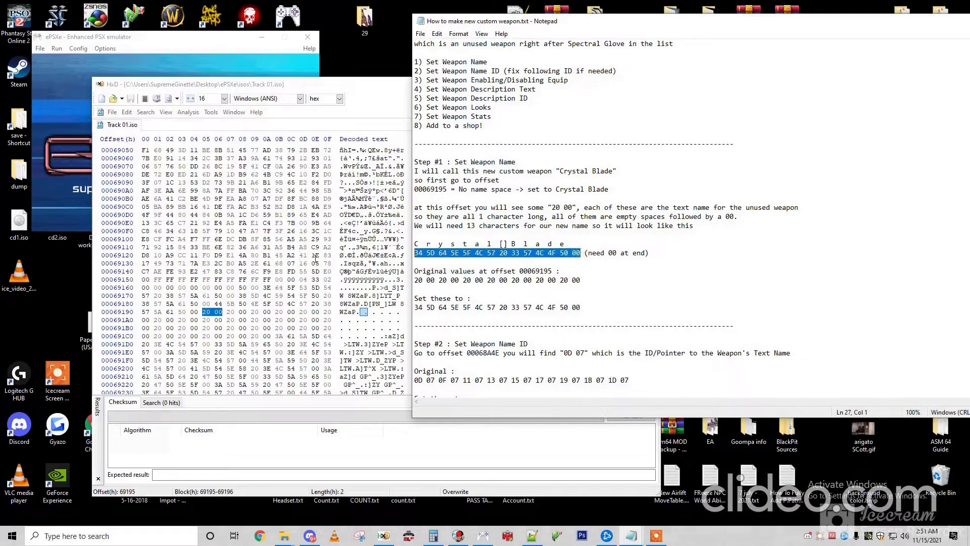
pyautogui.click(209, 316)
pyautogui.moveTo(206, 312); pyautogui.dragTo(171, 326)
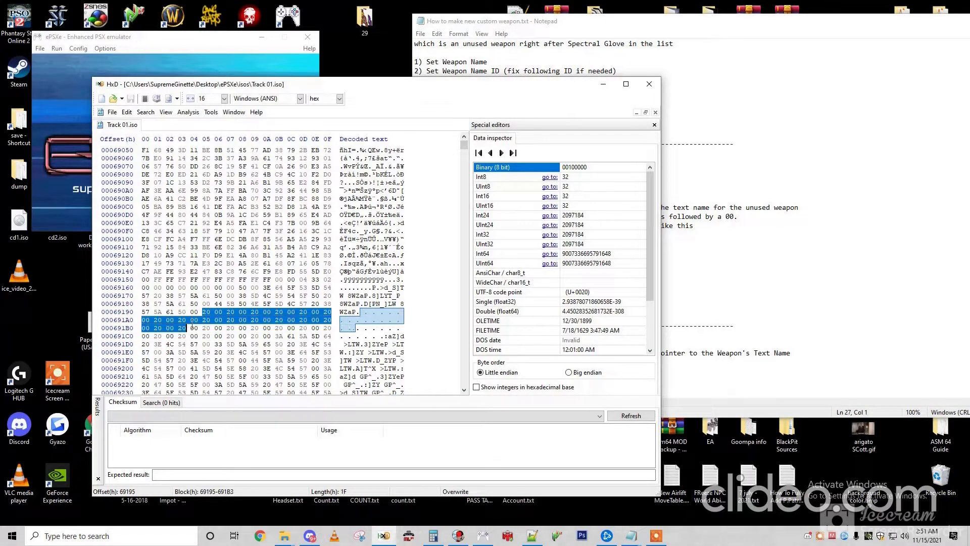
pyautogui.hotkey('ctrl', 'v')
# Take the weapon name ID offset 00068A4E from step 2 of the notes and go to it in Track 01.iso
pyautogui.click(712, 233)
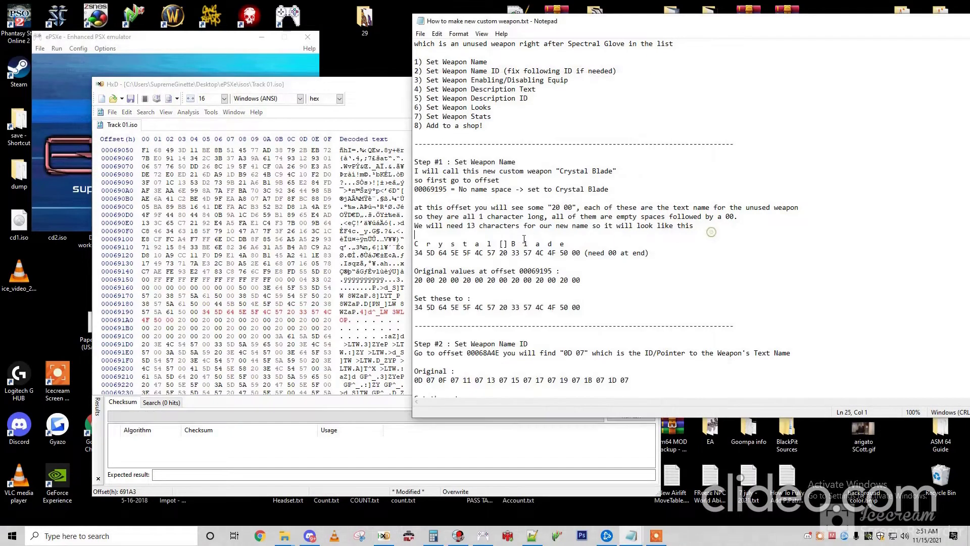
pyautogui.scroll(-2, 511, 238)
pyautogui.scroll(-1, 536, 212)
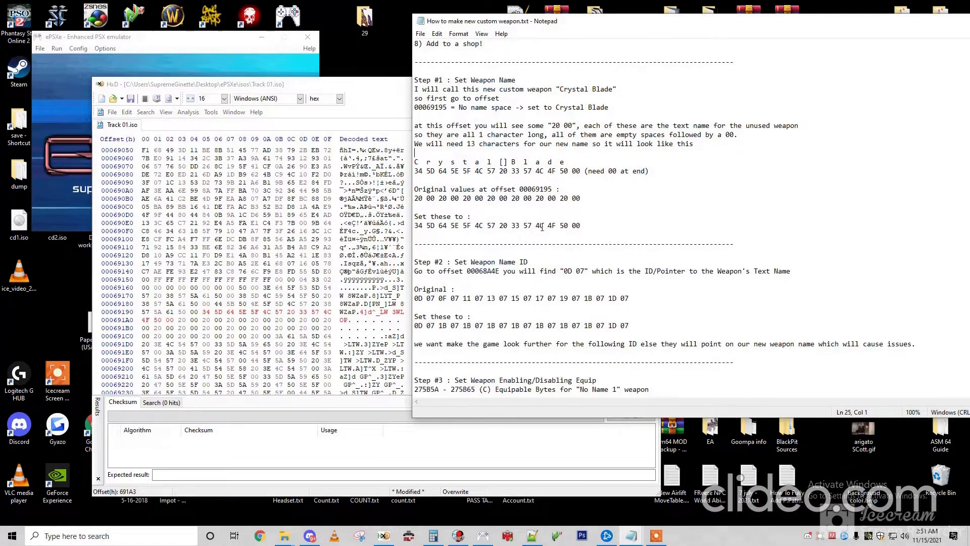
pyautogui.scroll(-1, 460, 262)
pyautogui.moveTo(467, 244); pyautogui.dragTo(498, 245)
pyautogui.click(255, 289)
pyautogui.hotkey('ctrl', 'g')
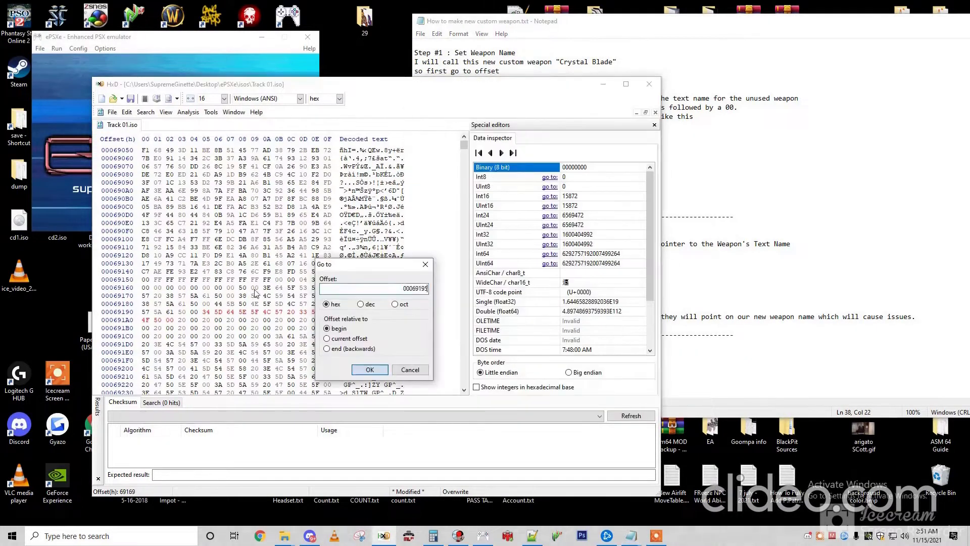
pyautogui.hotkey('ctrl', 'v')
pyautogui.click(362, 374)
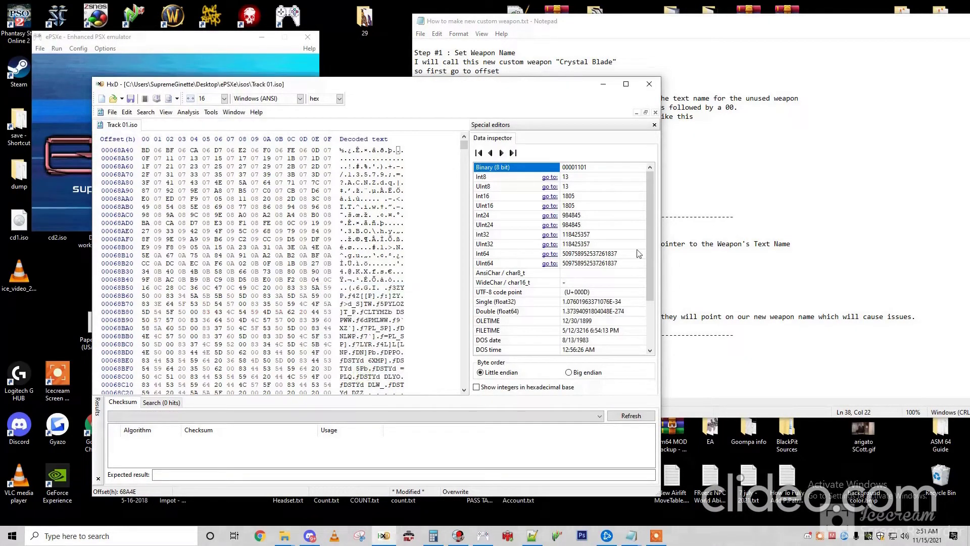
# Overwrite the name pointers from 00068A4E with step 2's replacement bytes: 0D 07, seven pairs of 1B 07, and 1D 07
pyautogui.click(679, 231)
pyautogui.click(629, 299)
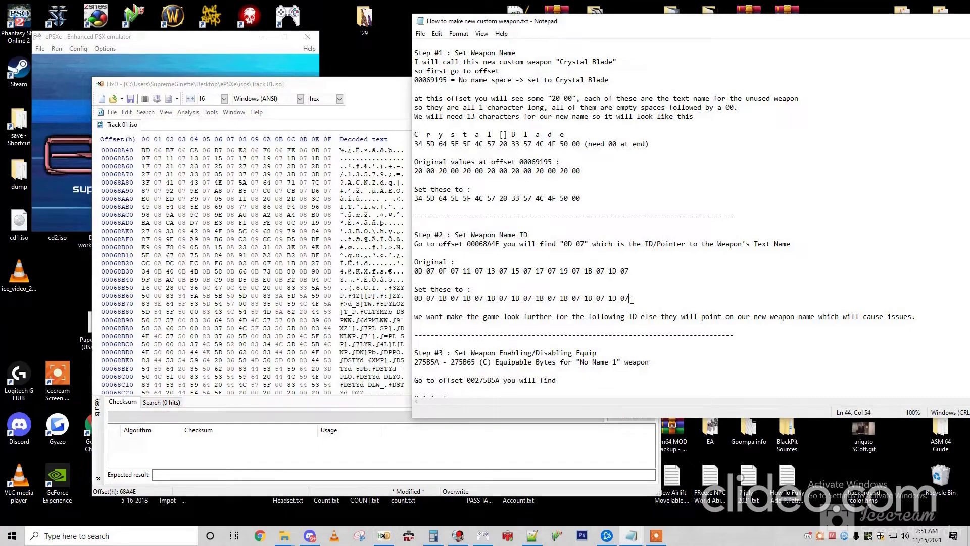
pyautogui.hotkey('shift', 'Home')
pyautogui.click(362, 92)
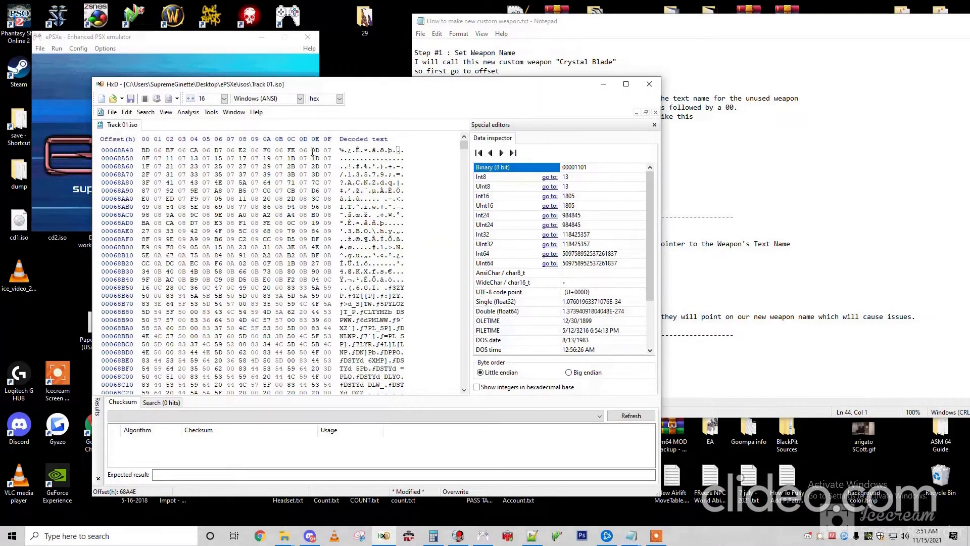
pyautogui.moveTo(315, 150); pyautogui.dragTo(328, 158)
pyautogui.hotkey('ctrl', 'v')
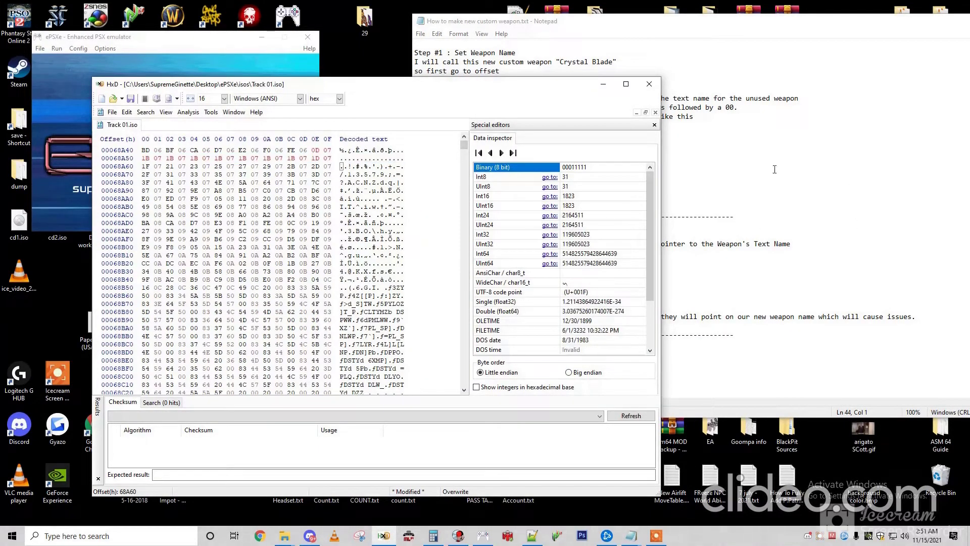
# Take the equipable bytes offset 275B5A from step 3 of the notes and go to it in Track 01.iso
pyautogui.click(667, 252)
pyautogui.scroll(-3, 475, 293)
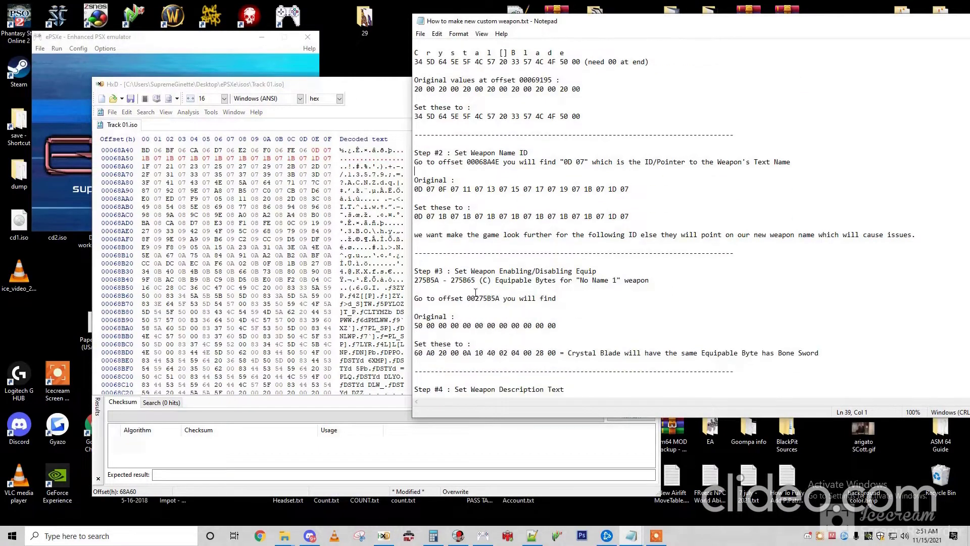
pyautogui.scroll(-1, 540, 249)
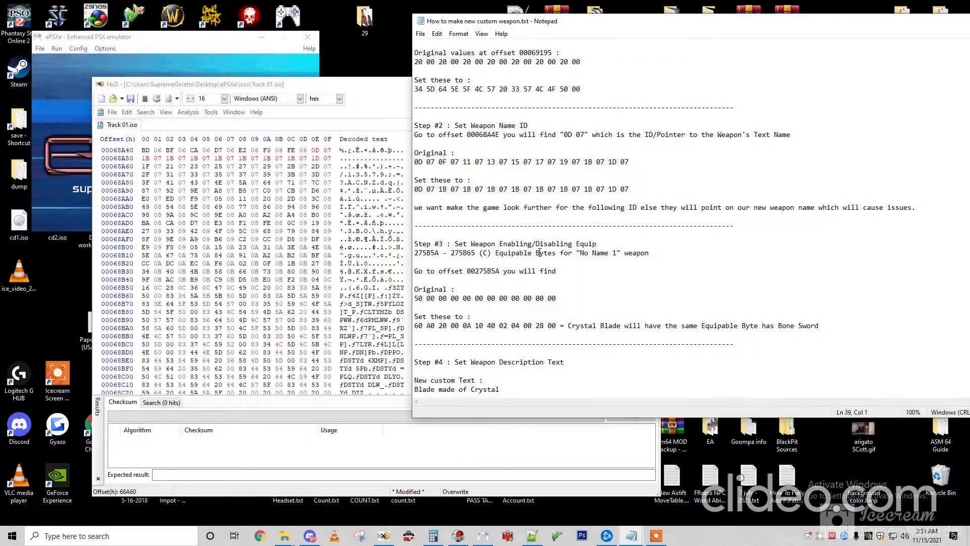
pyautogui.doubleClick(438, 253)
pyautogui.click(274, 223)
pyautogui.hotkey('ctrl', 'g')
pyautogui.hotkey('ctrl', 'v')
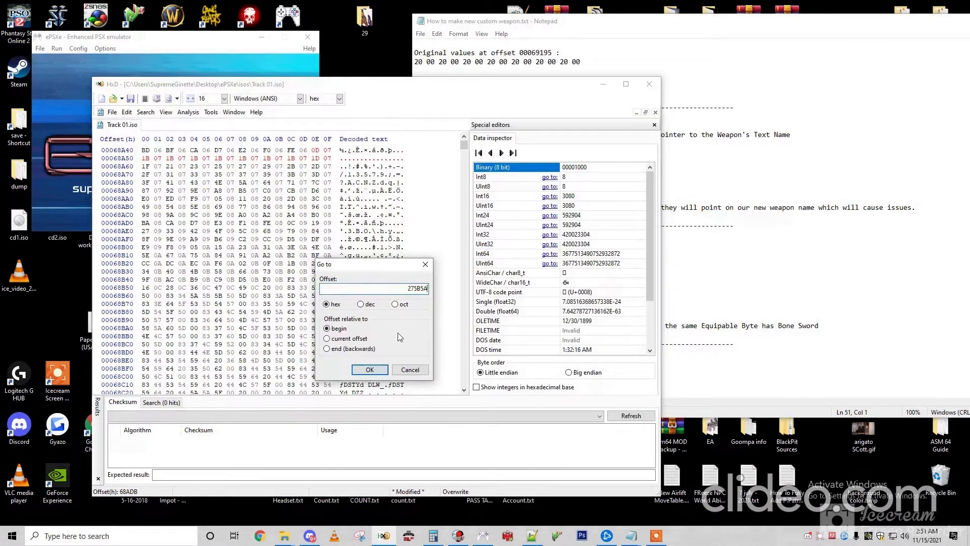
pyautogui.click(372, 372)
pyautogui.scroll(-1, 313, 286)
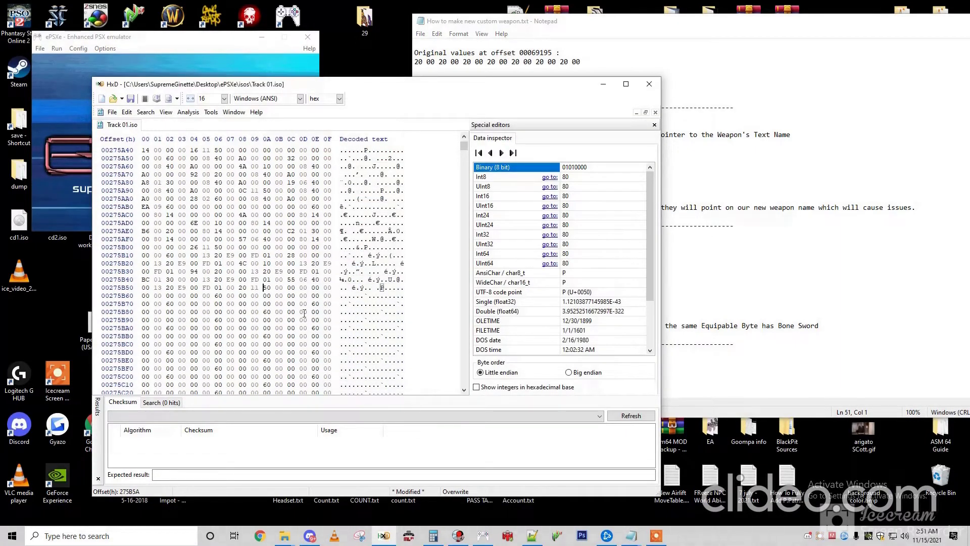
pyautogui.click(805, 263)
pyautogui.moveTo(561, 326); pyautogui.dragTo(415, 326)
pyautogui.hotkey('ctrl', 'c')
pyautogui.click(353, 104)
pyautogui.moveTo(262, 287); pyautogui.dragTo(213, 295)
pyautogui.hotkey('ctrl', 'v')
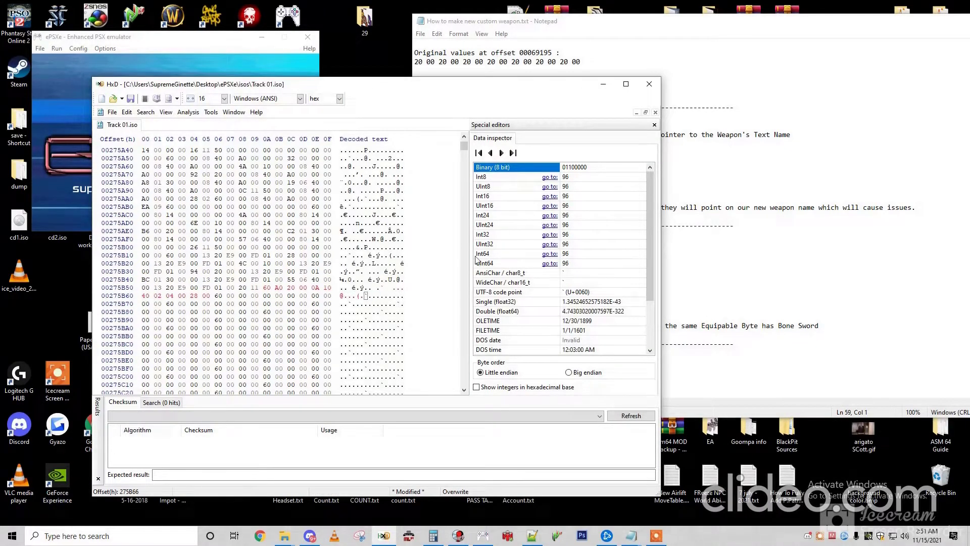
# Review the notes on the equipable bytes in step 3 and the new weapon description text in step 4
pyautogui.click(734, 225)
pyautogui.scroll(-2, 522, 300)
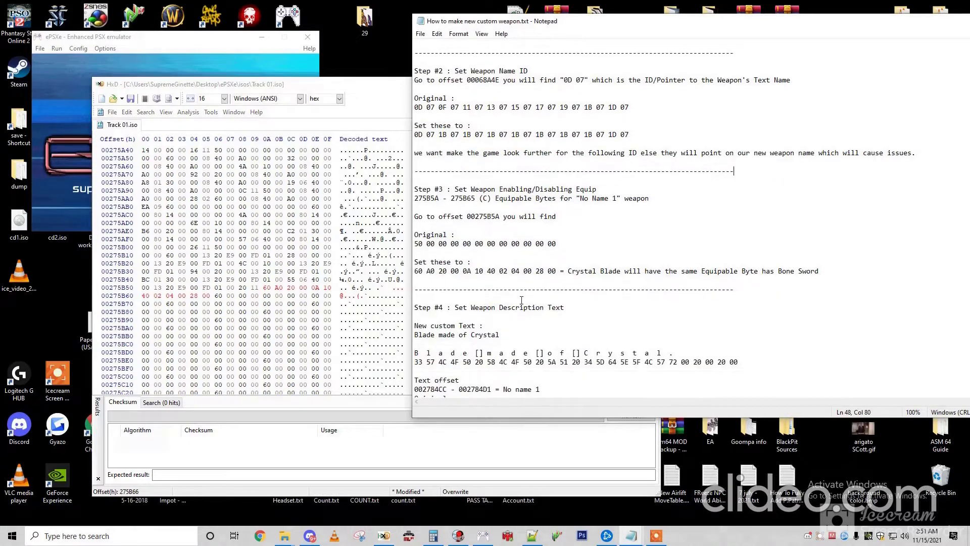
pyautogui.moveTo(414, 271); pyautogui.dragTo(537, 269)
pyautogui.click(446, 271)
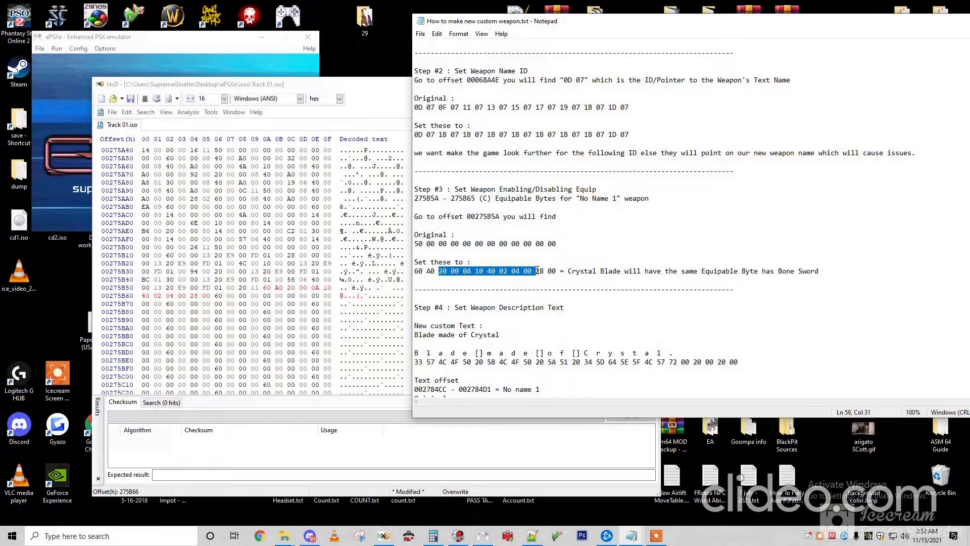
pyautogui.scroll(-3, 561, 294)
pyautogui.click(531, 261)
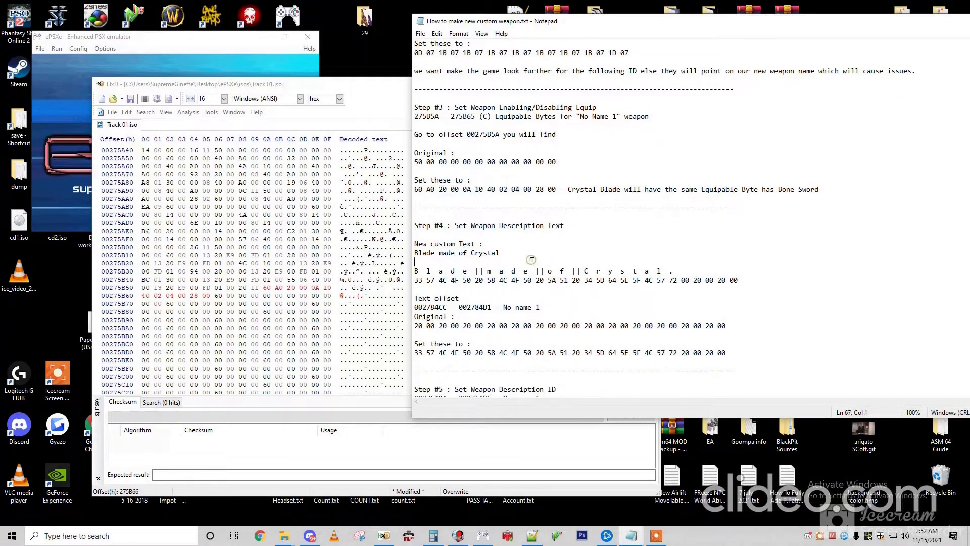
pyautogui.scroll(-1, 531, 261)
pyautogui.moveTo(418, 199); pyautogui.dragTo(536, 230)
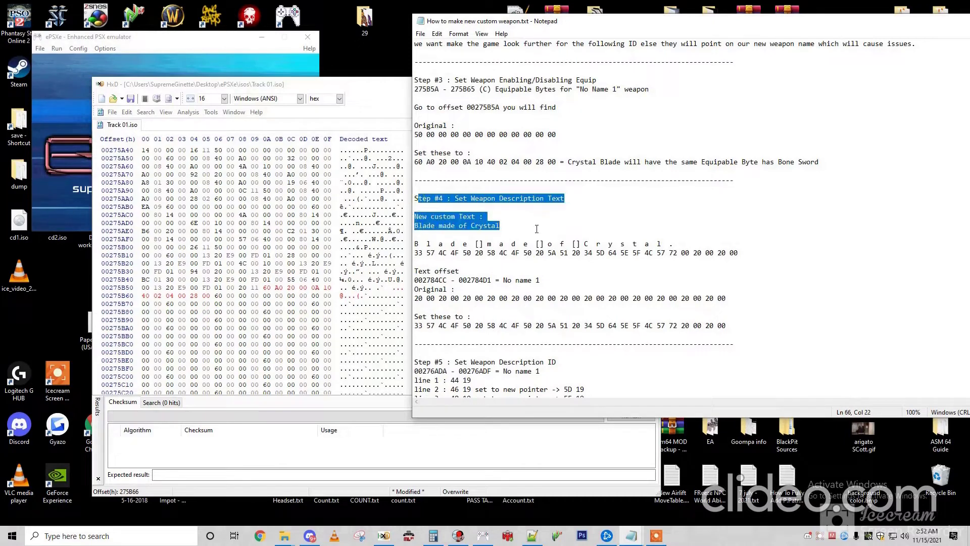
# Read step 4 of the notes on the new weapon description text and its hex encoding
pyautogui.click(536, 231)
pyautogui.hotkey('shift', 'Up')
pyautogui.hotkey('shift', 'Up')
pyautogui.hotkey('shift', 'Up')
pyautogui.hotkey('shift', 'Up')
pyautogui.scroll(-1, 508, 265)
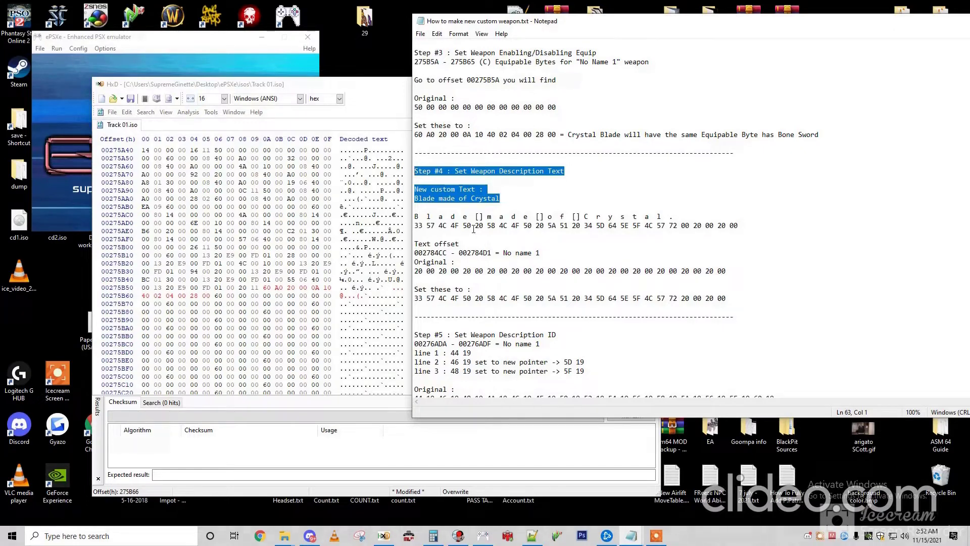
pyautogui.scroll(1, 498, 262)
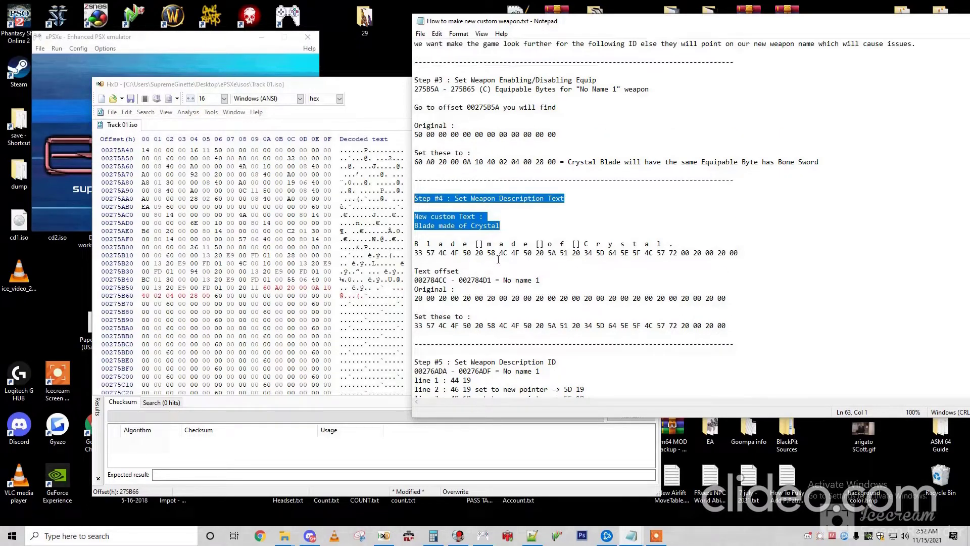
pyautogui.click(506, 245)
pyautogui.scroll(-1, 480, 250)
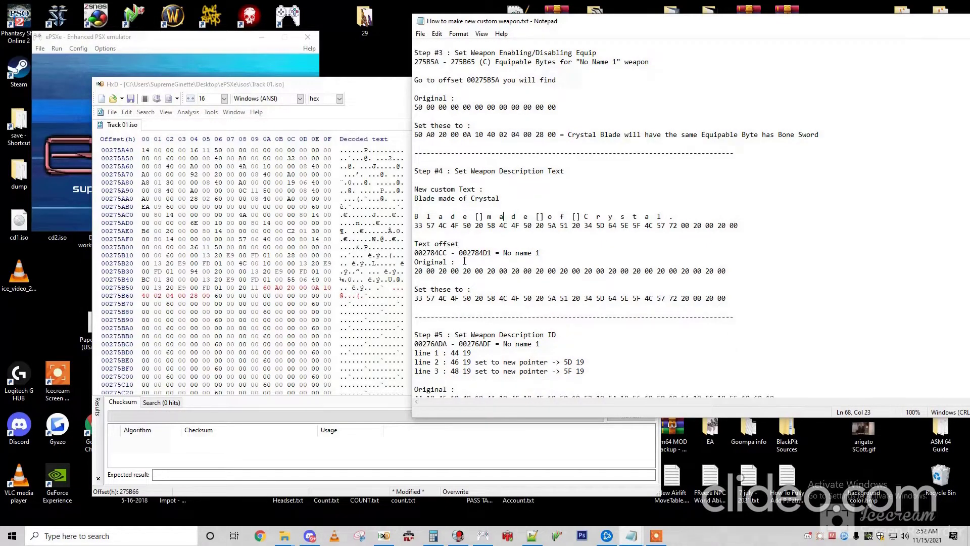
# Read through the description text offset, the description ID pointers in step 5 and the weapon look section in step 6
pyautogui.click(451, 253)
pyautogui.moveTo(451, 252); pyautogui.dragTo(616, 316)
pyautogui.scroll(-2, 475, 298)
pyautogui.click(616, 317)
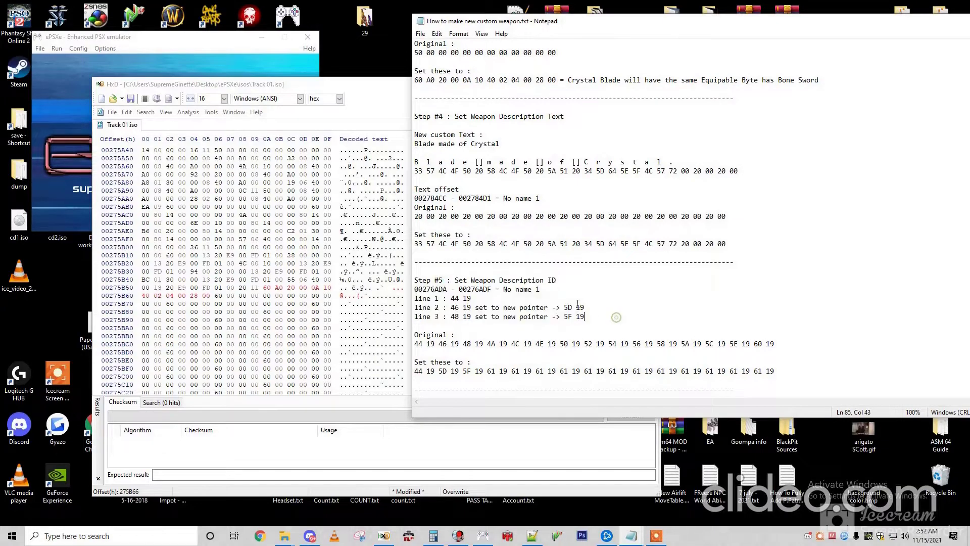
pyautogui.scroll(-1, 566, 301)
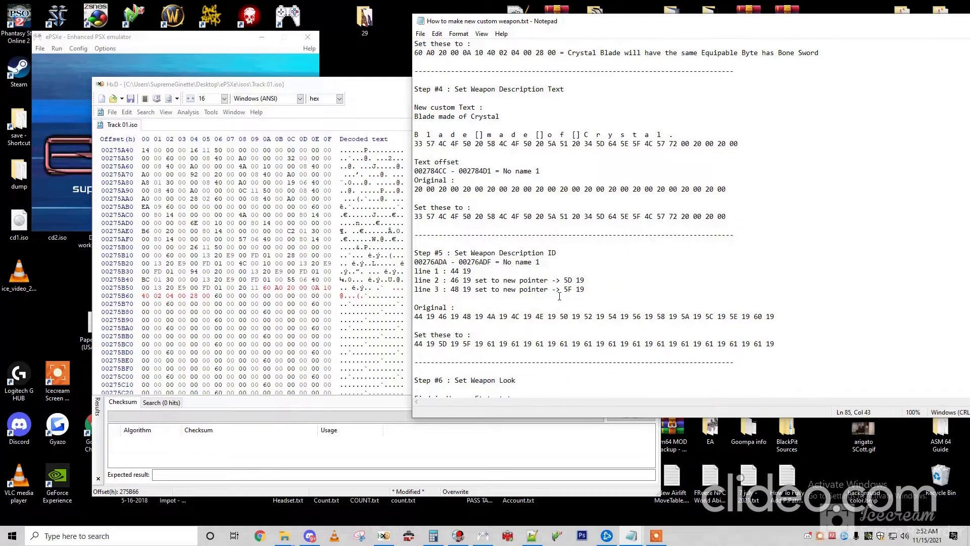
pyautogui.scroll(-5, 560, 296)
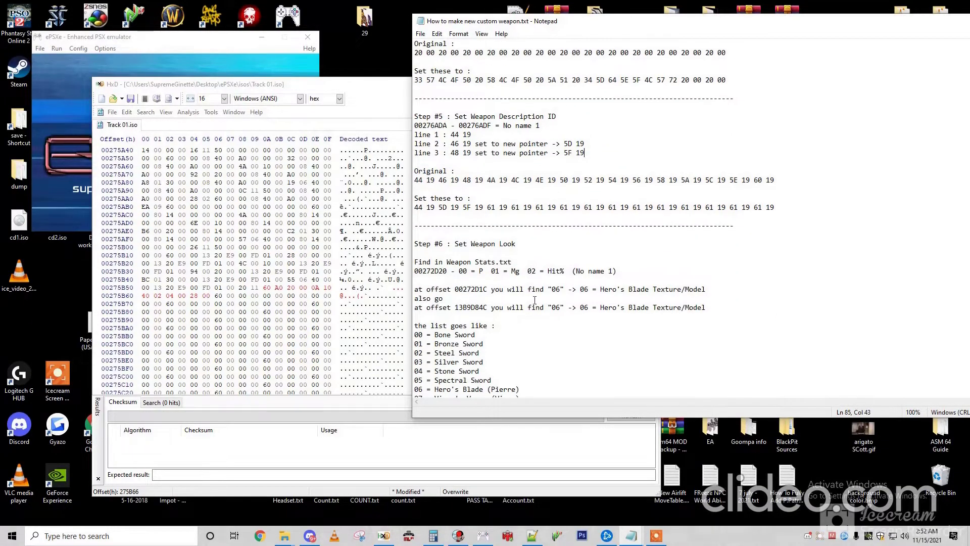
pyautogui.scroll(-1, 527, 279)
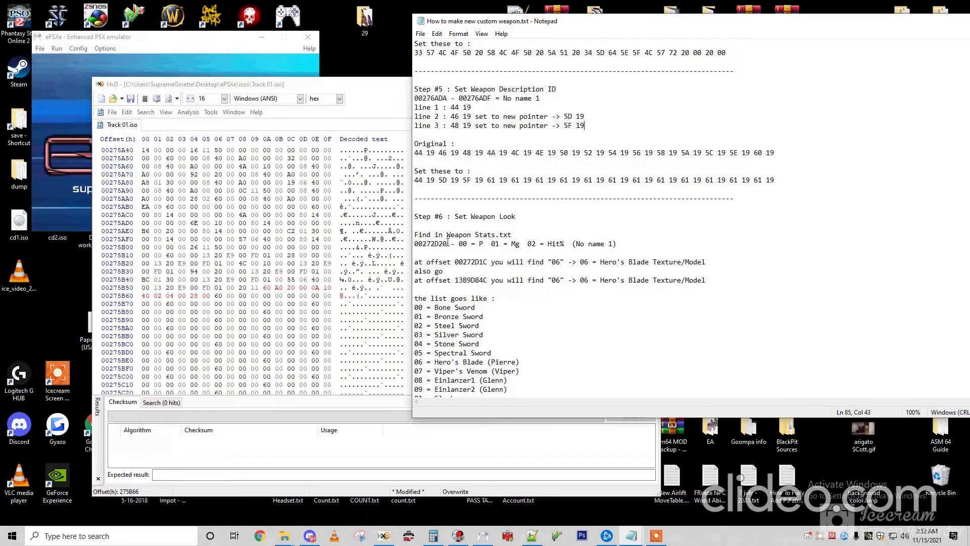
# Take offset 00272D20 from step 6 of the notes, go to it in Track 01.iso and set its byte to 5A
pyautogui.moveTo(448, 244); pyautogui.dragTo(404, 245)
pyautogui.hotkey('ctrl', 'c')
pyautogui.click(217, 245)
pyautogui.hotkey('ctrl', 'g')
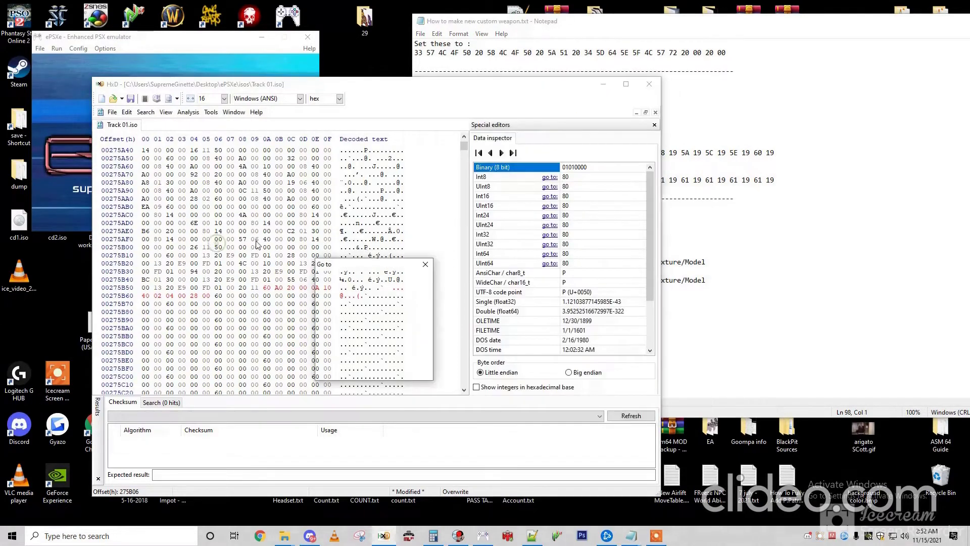
pyautogui.hotkey('ctrl', 'v')
pyautogui.press('Return')
pyautogui.scroll(2, 233, 242)
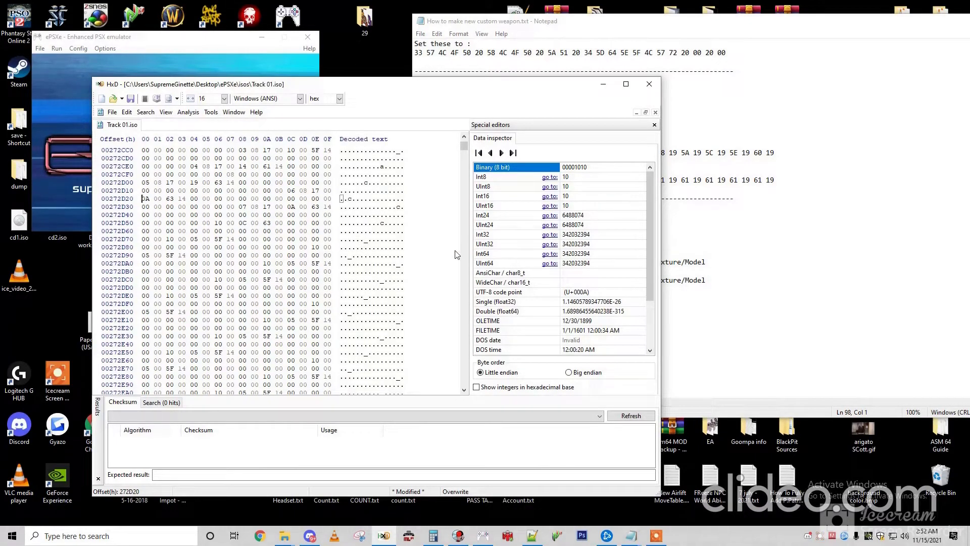
pyautogui.write('5')
# Take offset 13B9D84C from step 6 of the notes and go to it in Track 01.iso
pyautogui.click(757, 239)
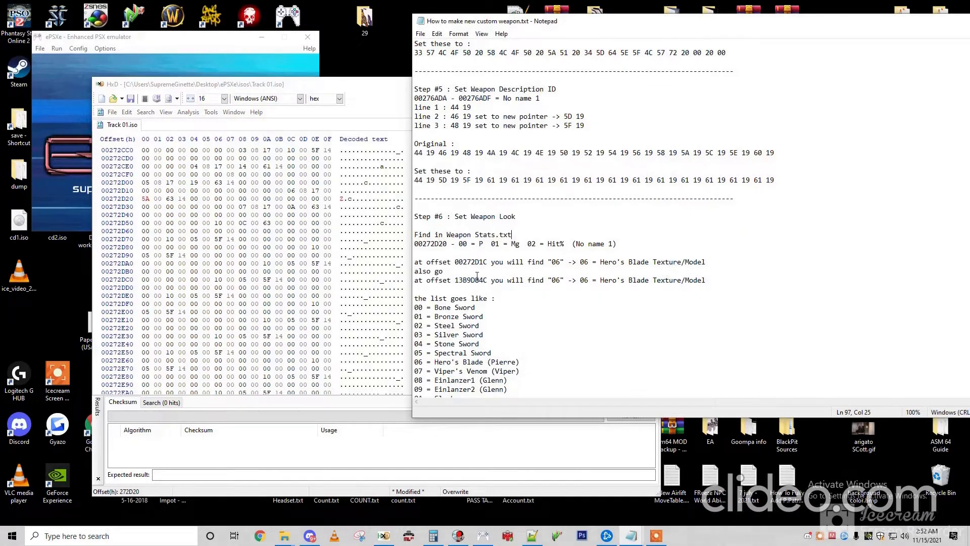
pyautogui.scroll(-1, 477, 276)
pyautogui.moveTo(456, 253); pyautogui.dragTo(488, 253)
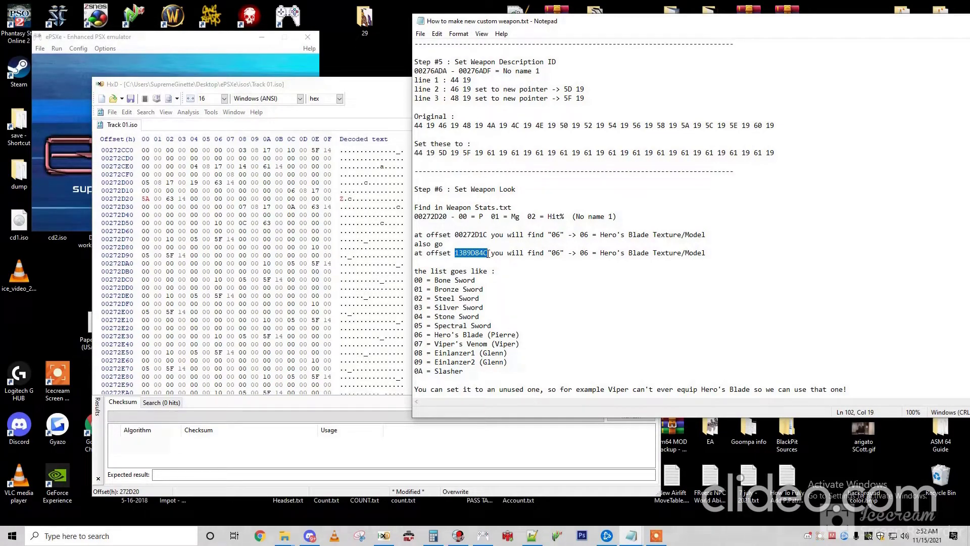
pyautogui.moveTo(456, 234); pyautogui.dragTo(488, 253)
pyautogui.hotkey('ctrl', 'c')
pyautogui.click(209, 189)
pyautogui.hotkey('ctrl', 'g')
pyautogui.hotkey('ctrl', 'v')
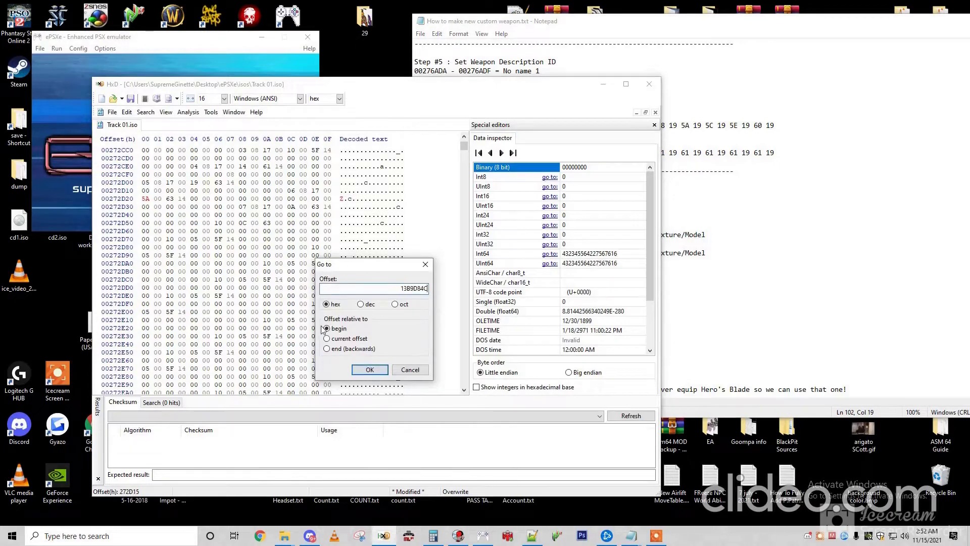
pyautogui.press('Return')
pyautogui.scroll(-2, 187, 279)
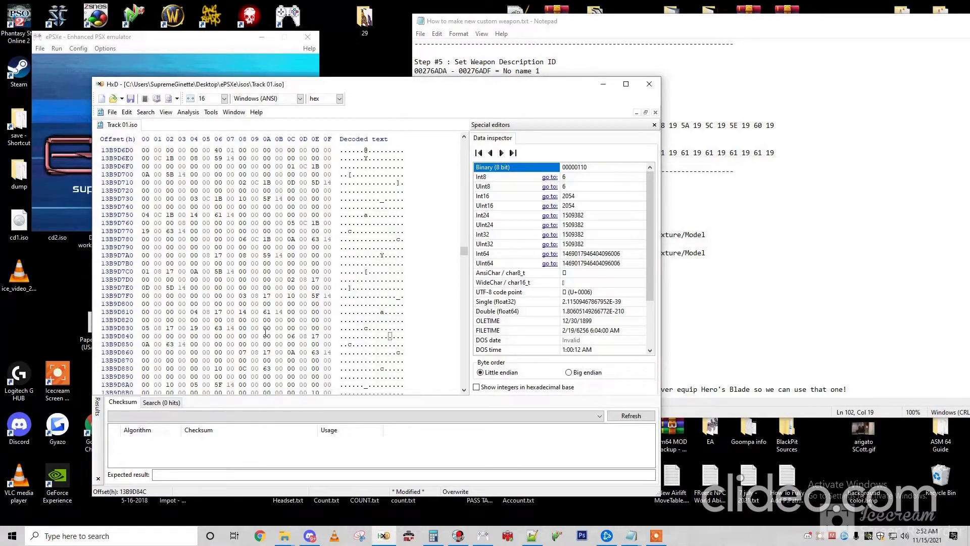
# Set the power byte at offset 13B9D850 to 5A
pyautogui.click(152, 344)
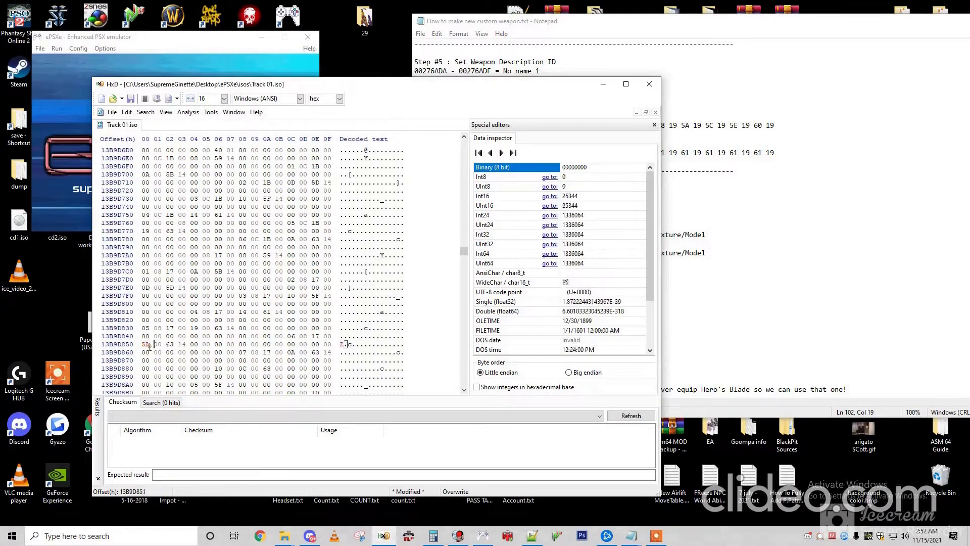
pyautogui.write('5')
pyautogui.moveTo(155, 345); pyautogui.dragTo(139, 346)
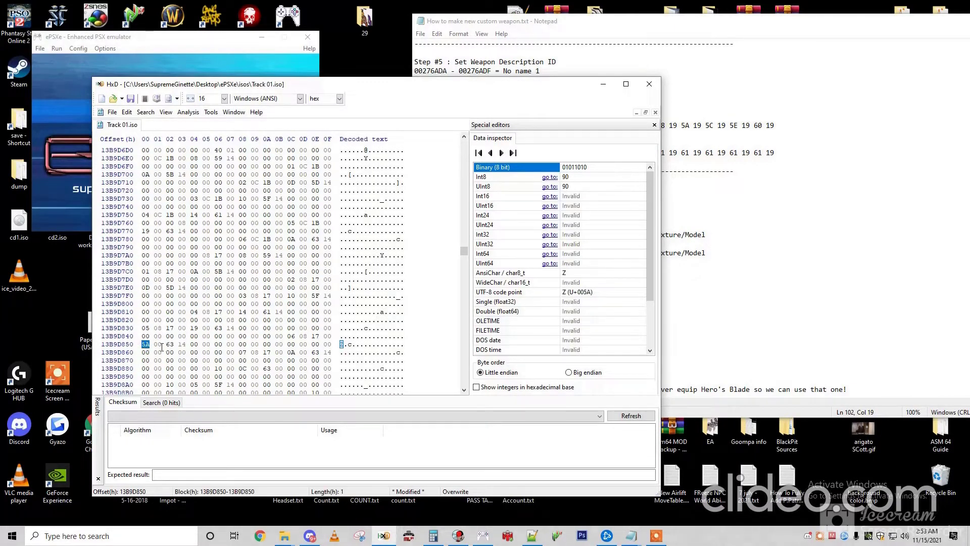
pyautogui.click(149, 345)
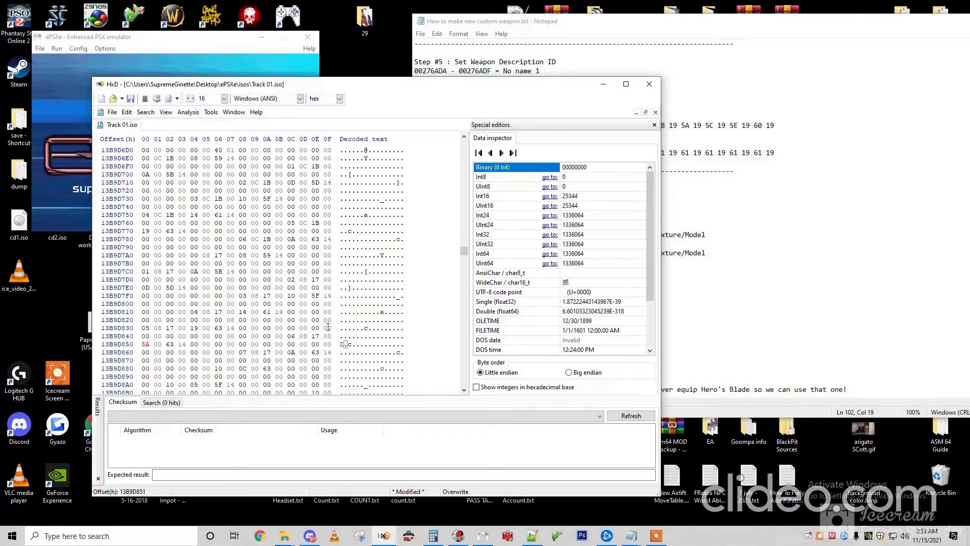
# Check the weapon look list in the notes, return to offset 272D20 and inspect the weapon model byte at 272D1C
pyautogui.click(495, 271)
pyautogui.scroll(-1, 495, 290)
pyautogui.scroll(-5, 496, 289)
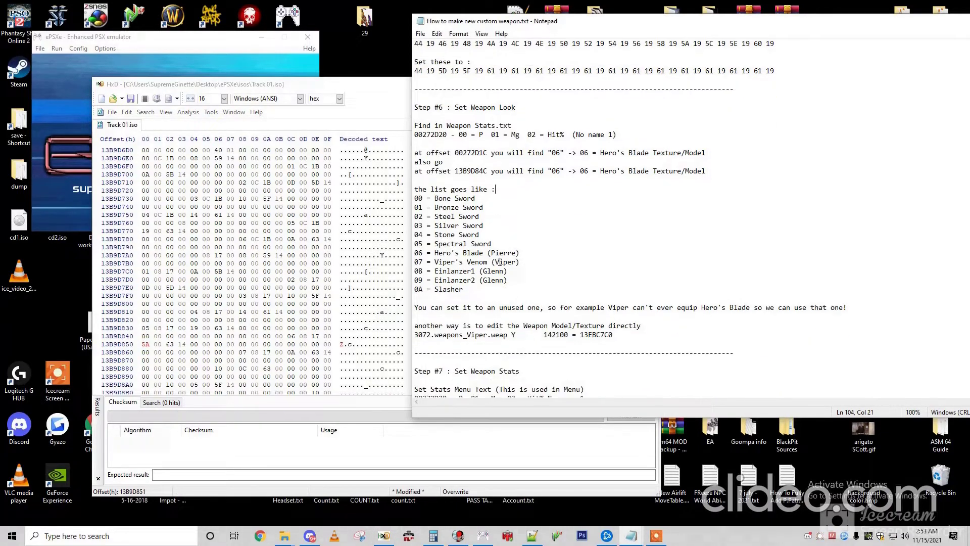
pyautogui.scroll(3, 495, 247)
pyautogui.moveTo(448, 134); pyautogui.dragTo(421, 134)
pyautogui.hotkey('ctrl', 'c')
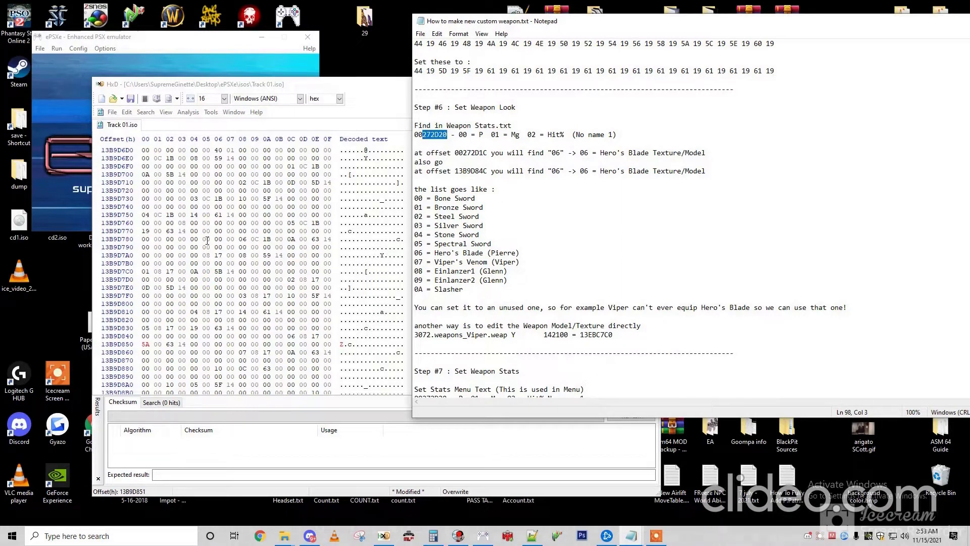
pyautogui.hotkey('alt', 'Tab')
pyautogui.hotkey('ctrl', 'g')
pyautogui.hotkey('ctrl', 'v')
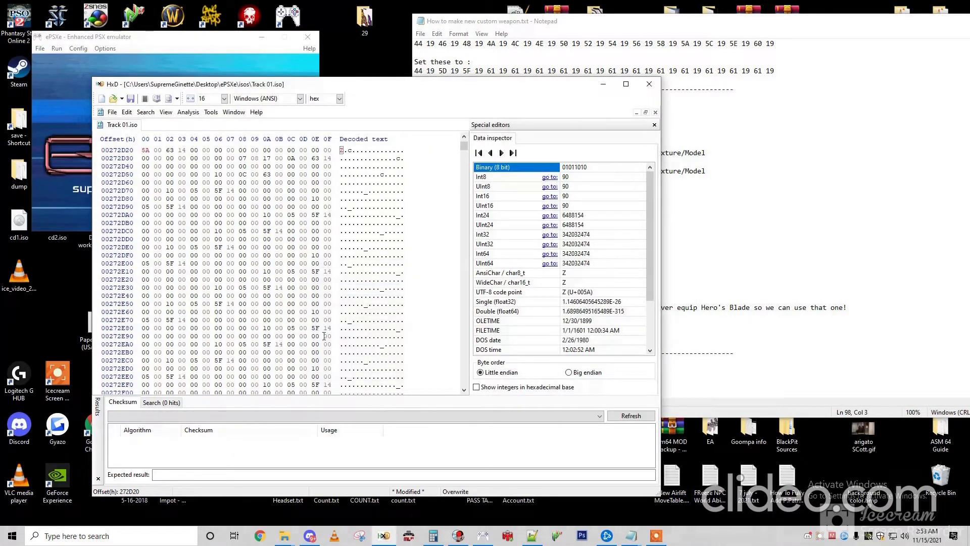
pyautogui.scroll(3, 298, 286)
pyautogui.click(292, 216)
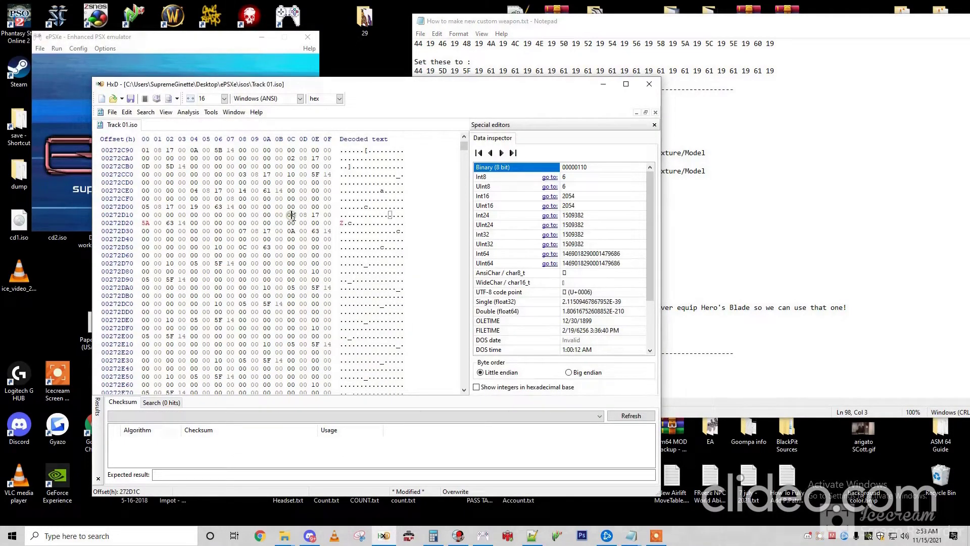
pyautogui.moveTo(291, 216); pyautogui.dragTo(296, 216)
# Take the Arni Village (Home) shop offset 00CC7E78 from step 8 of the notes and go to it in Track 01.iso
pyautogui.click(798, 233)
pyautogui.scroll(-7, 470, 271)
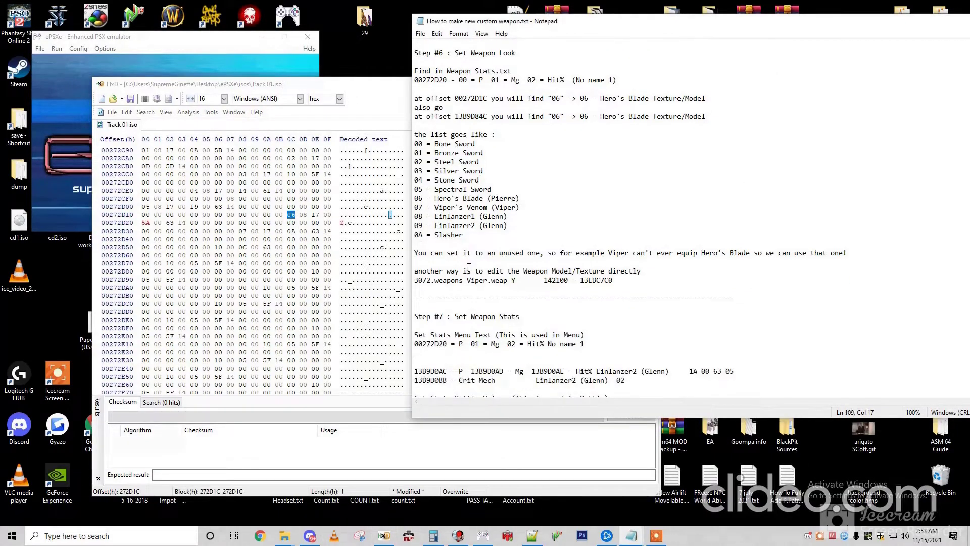
pyautogui.scroll(-2, 472, 274)
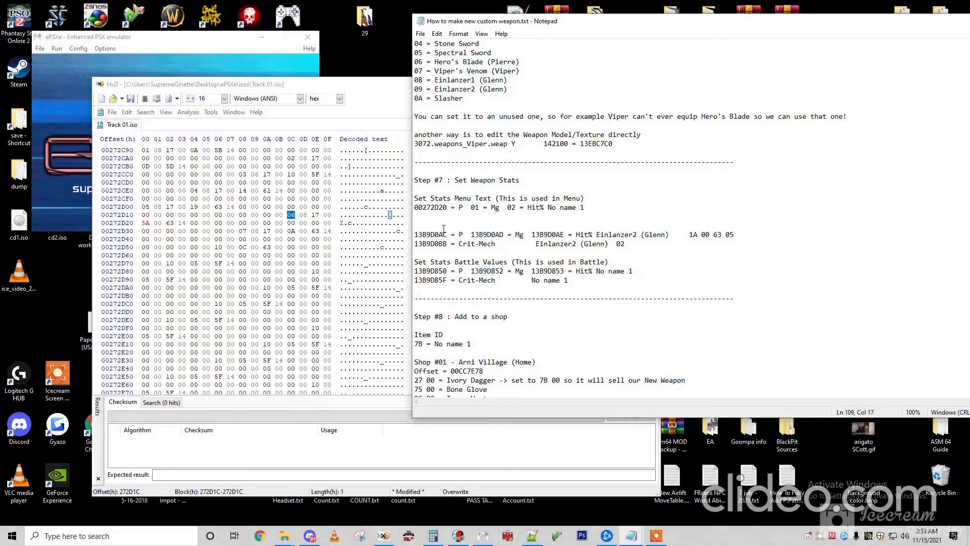
pyautogui.scroll(-3, 484, 238)
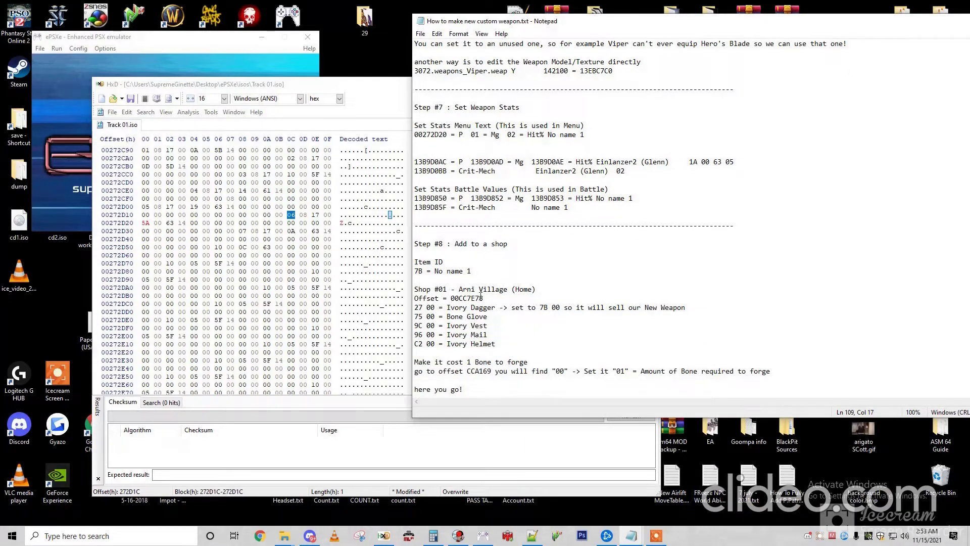
pyautogui.moveTo(452, 298); pyautogui.dragTo(495, 302)
pyautogui.hotkey('ctrl', 'c')
pyautogui.click(247, 261)
pyautogui.hotkey('ctrl', 'g')
pyautogui.hotkey('ctrl', 'v')
pyautogui.press('Return')
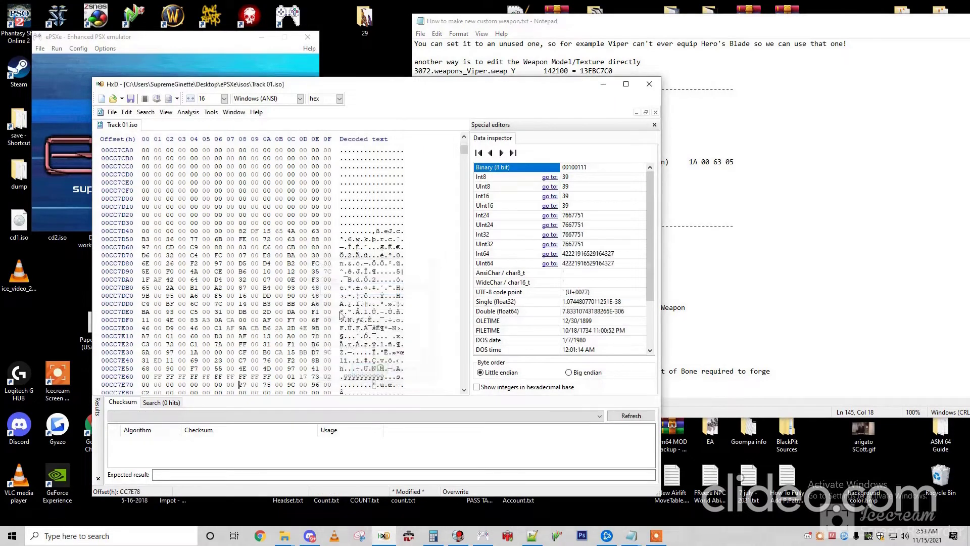
pyautogui.scroll(-4, 282, 301)
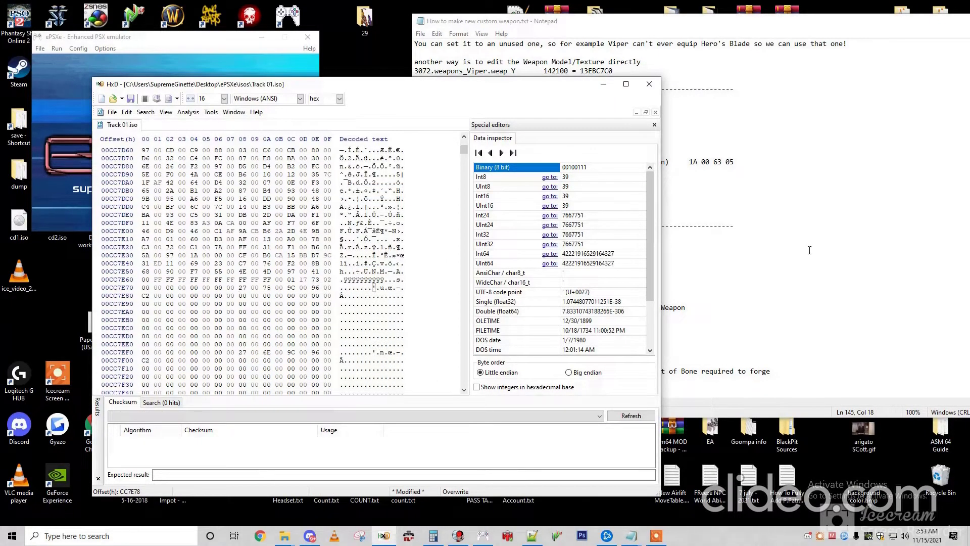
# Replace the Ivory Dagger item bytes at 00CC7E78 with 7B 00 from the notes so the shop sells the new weapon
pyautogui.click(693, 272)
pyautogui.moveTo(537, 289); pyautogui.dragTo(417, 289)
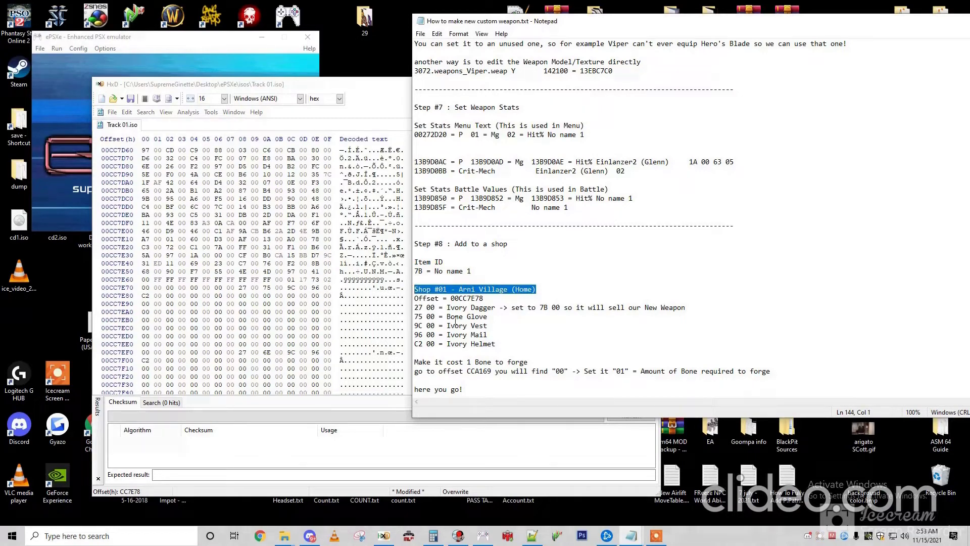
pyautogui.moveTo(448, 309); pyautogui.dragTo(559, 310)
pyautogui.click(543, 307)
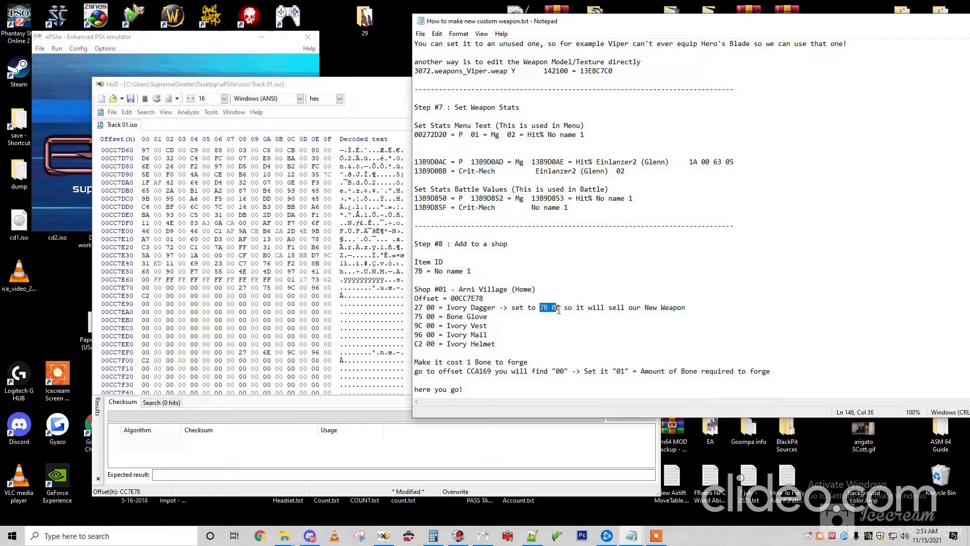
pyautogui.click(301, 86)
pyautogui.write('7B00')
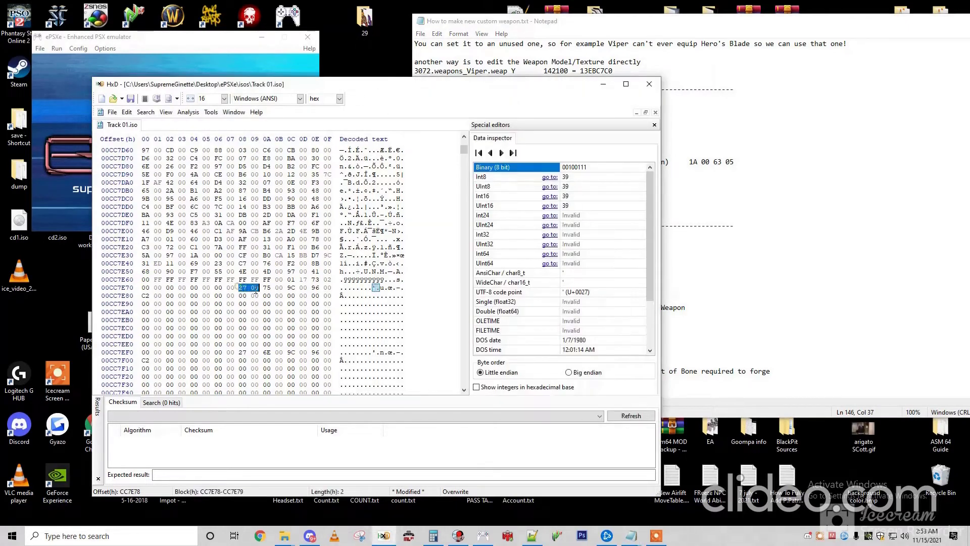
# Take the forging cost offset CCA169 from the notes and go to it in Track 01.iso
pyautogui.click(759, 277)
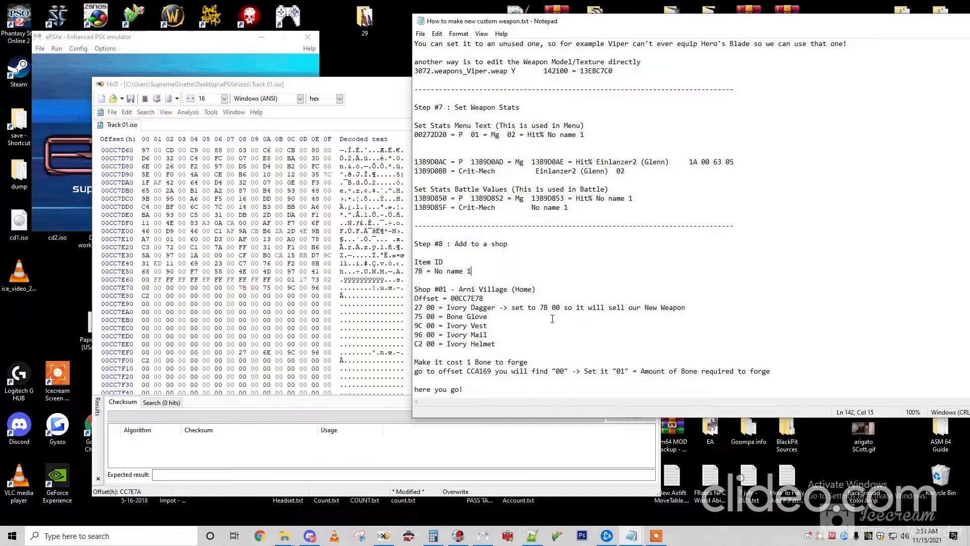
pyautogui.moveTo(466, 371); pyautogui.dragTo(493, 374)
pyautogui.hotkey('ctrl', 'c')
pyautogui.click(180, 263)
pyautogui.hotkey('ctrl', 'g')
pyautogui.hotkey('ctrl', 'v')
pyautogui.click(373, 369)
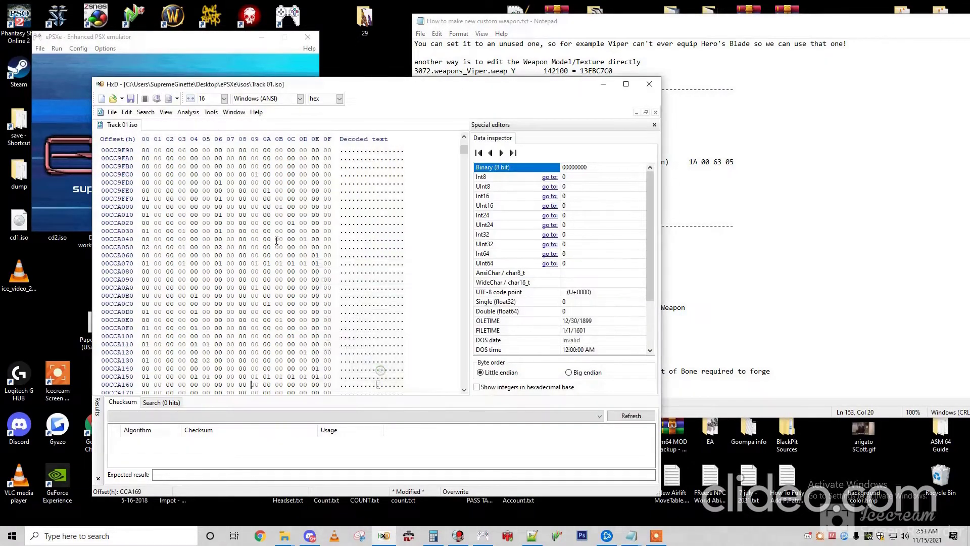
# Set the byte at CCA169 to 01 so forging costs one Bone, and save Track 01.iso
pyautogui.click(669, 326)
pyautogui.click(767, 282)
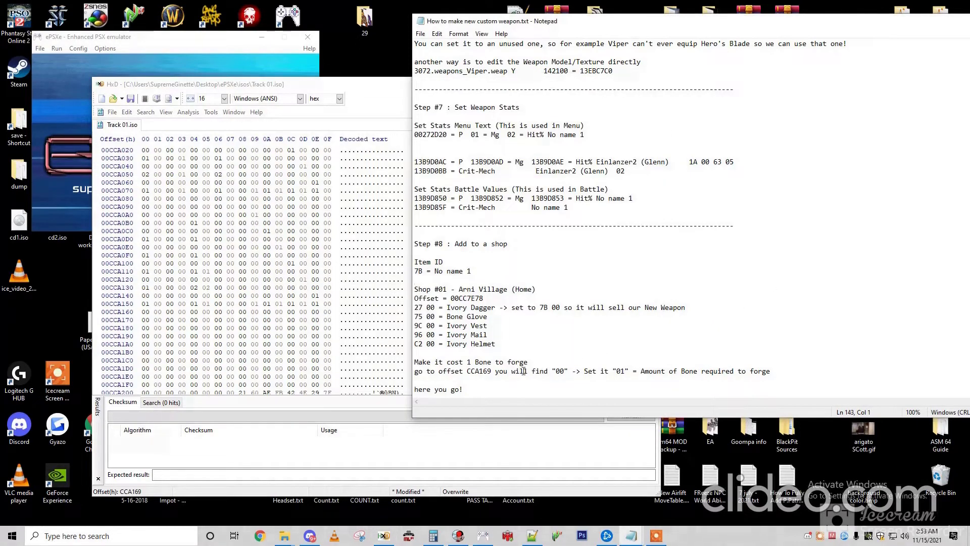
pyautogui.click(272, 140)
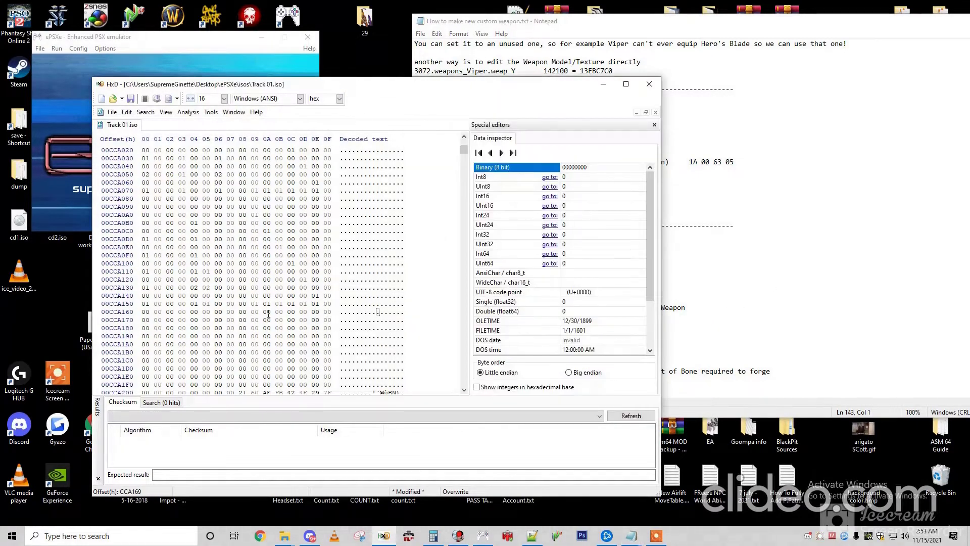
pyautogui.write('1')
pyautogui.hotkey('ctrl', 's')
# Move the hex editor window off the ePSXe emulator and close the emulator
pyautogui.click(679, 289)
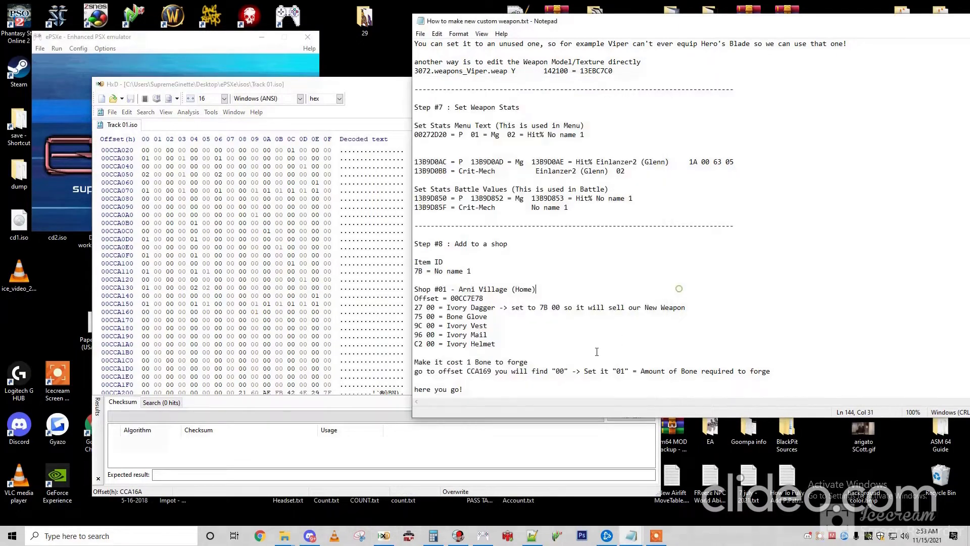
pyautogui.click(302, 96)
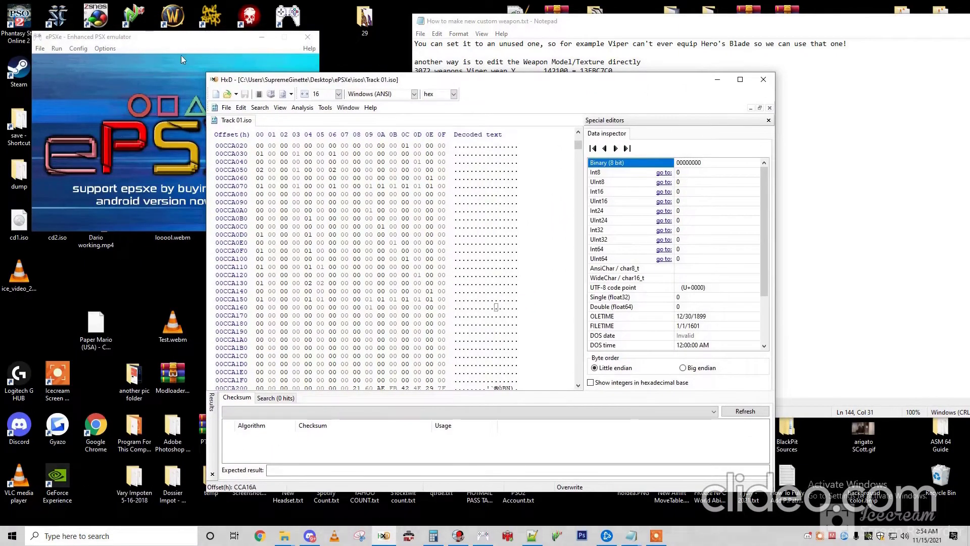
pyautogui.click(43, 54)
pyautogui.click(46, 50)
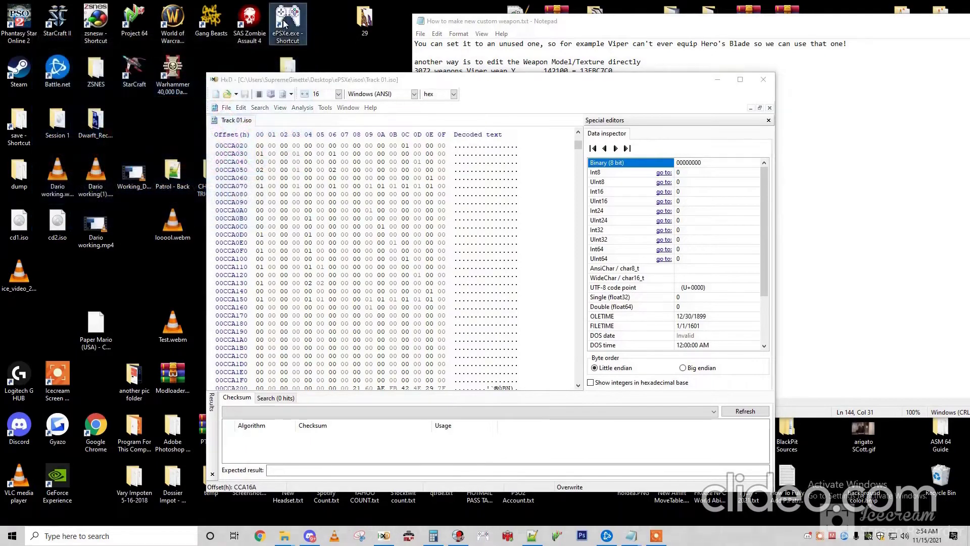
# Restart the ePSXe emulator and load the edited Track 01.iso
pyautogui.click(40, 49)
pyautogui.click(57, 71)
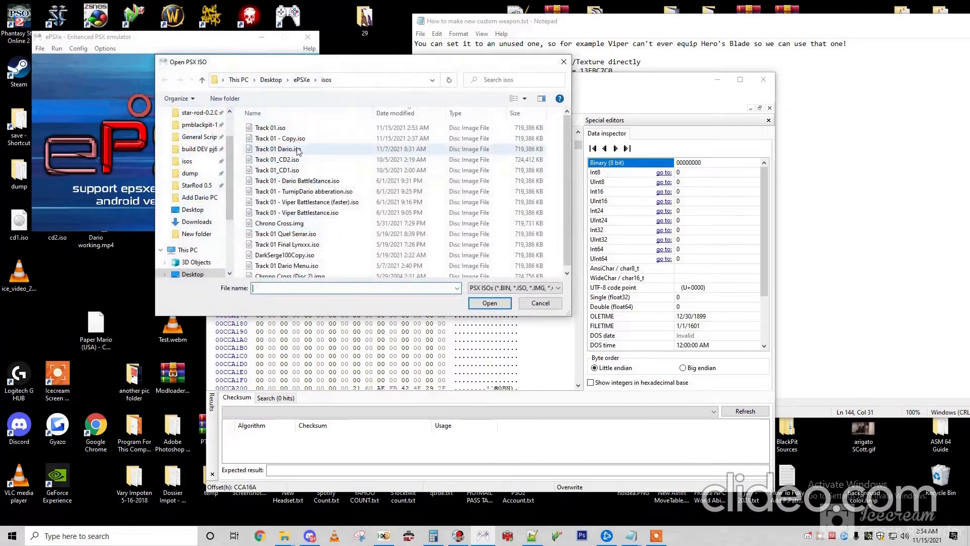
pyautogui.doubleClick(271, 129)
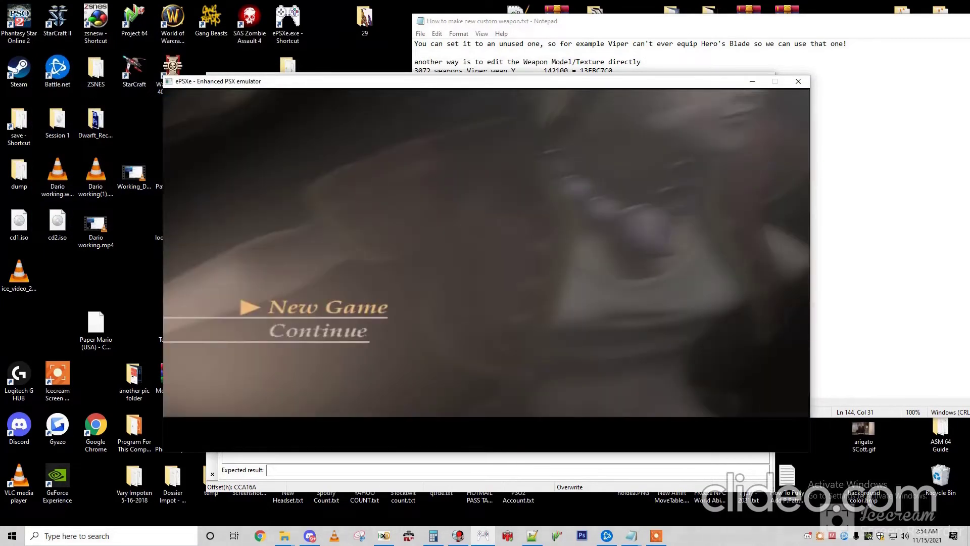
# Resume the saved game from the title screen and enter the village on the Home World map
pyautogui.press('F4')
pyautogui.press('Down')
pyautogui.press('Return')
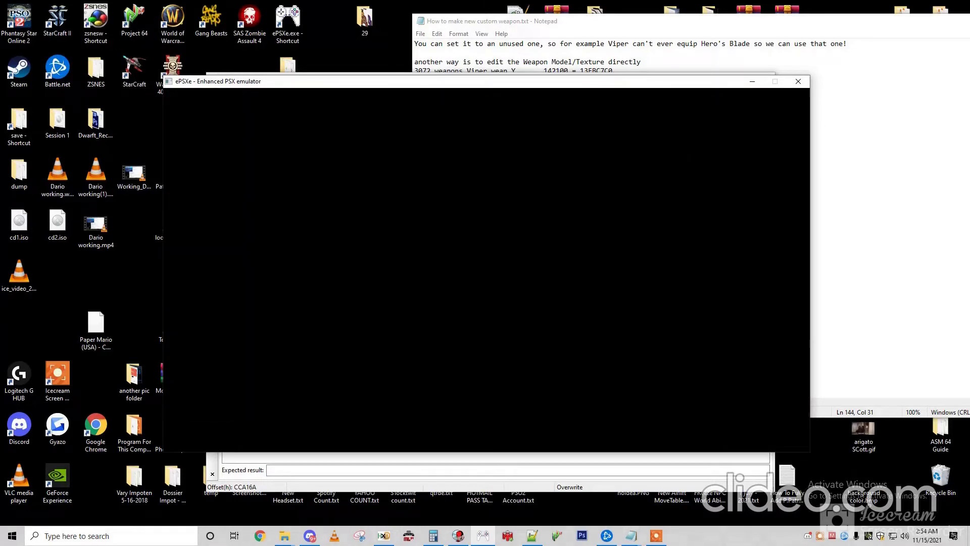
pyautogui.press('Right')
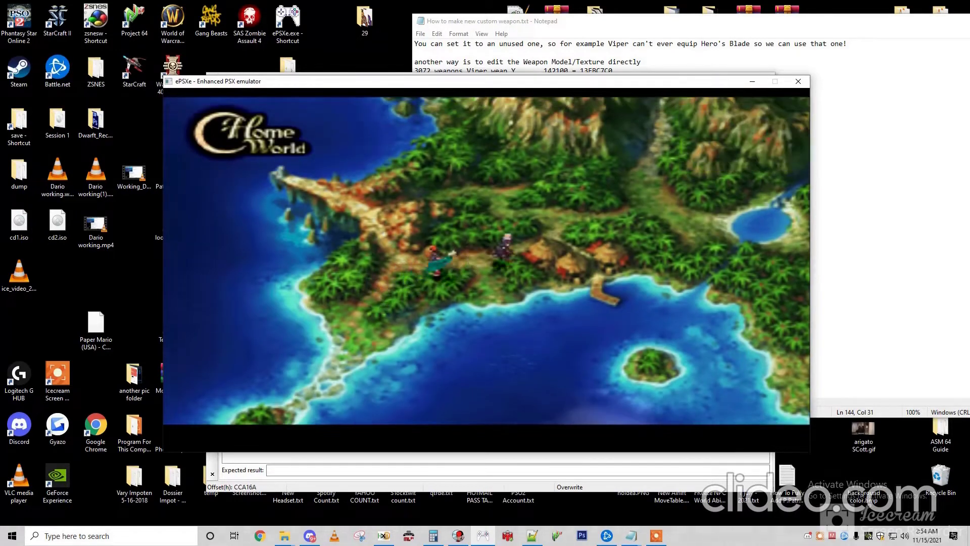
pyautogui.press('x')
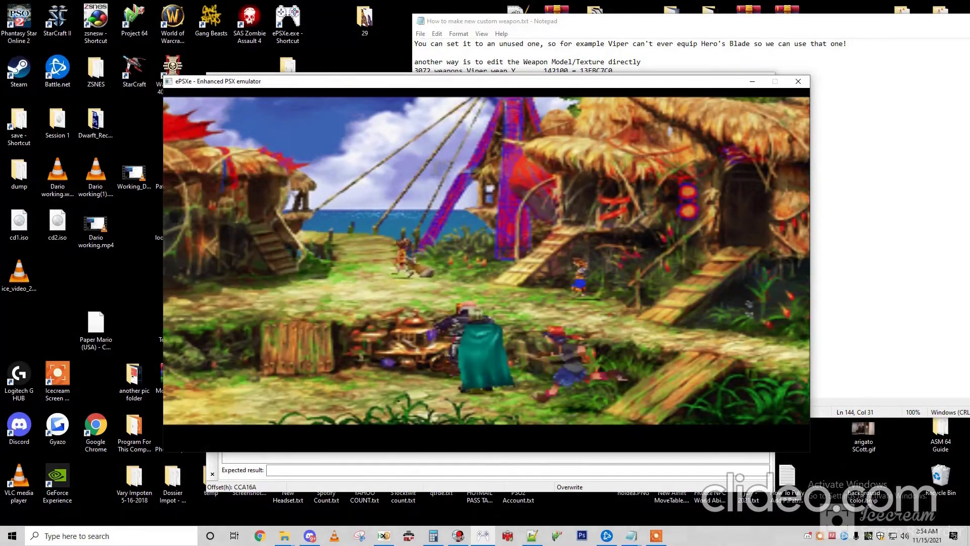
# Talk to the village merchant and ask to see the Weapons/Armor
pyautogui.press('x')
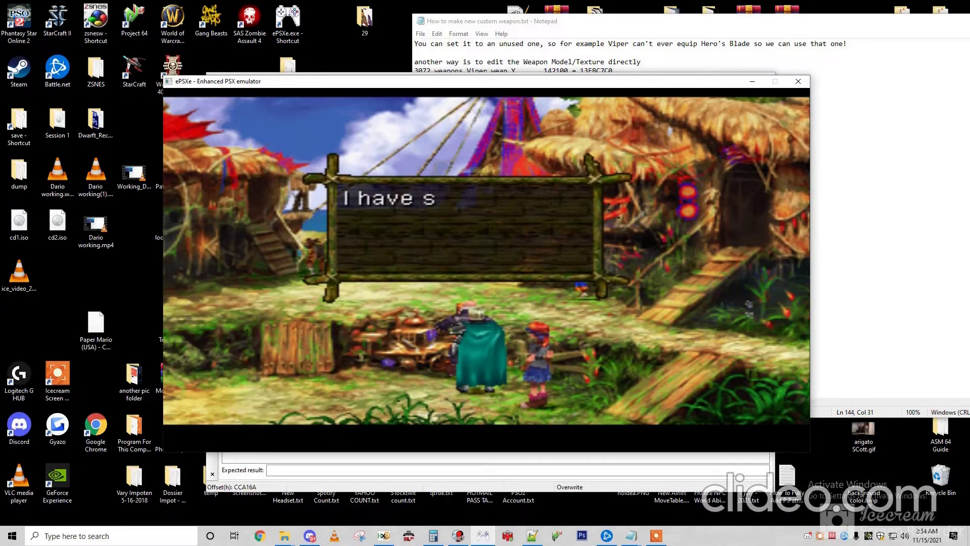
pyautogui.press('x')
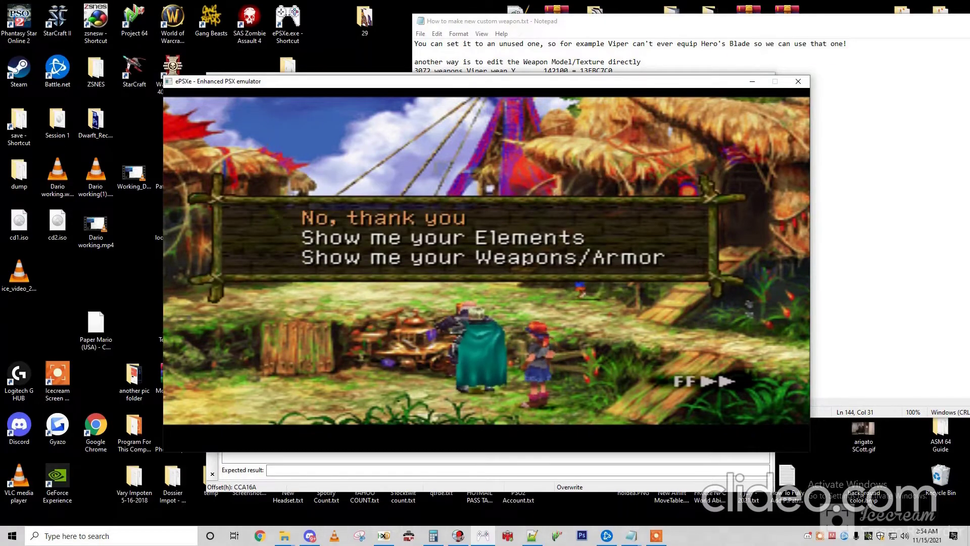
pyautogui.press('Down')
pyautogui.press('Down')
pyautogui.press('x')
pyautogui.press('x')
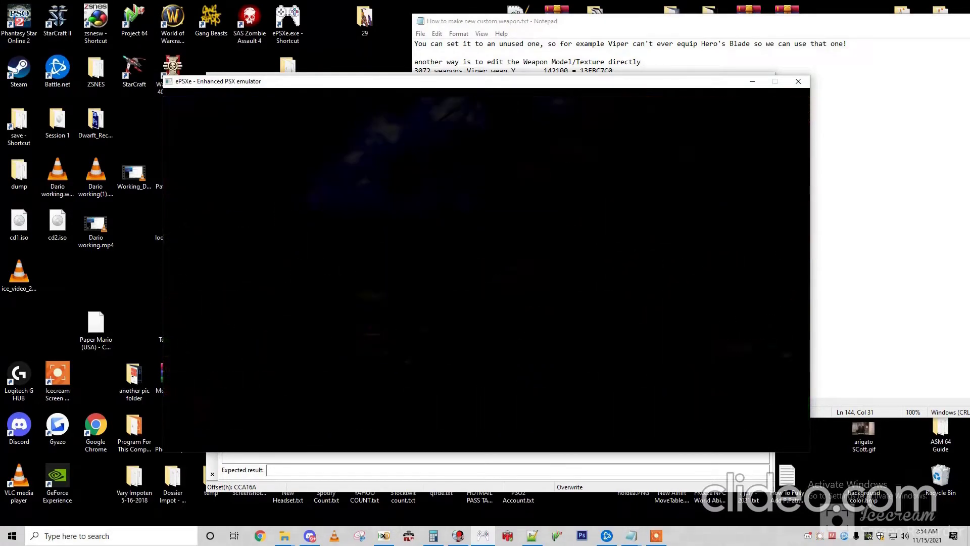
# Forge one Crystal Blade from the blacksmith's weapon list and leave the shop
pyautogui.press('x')
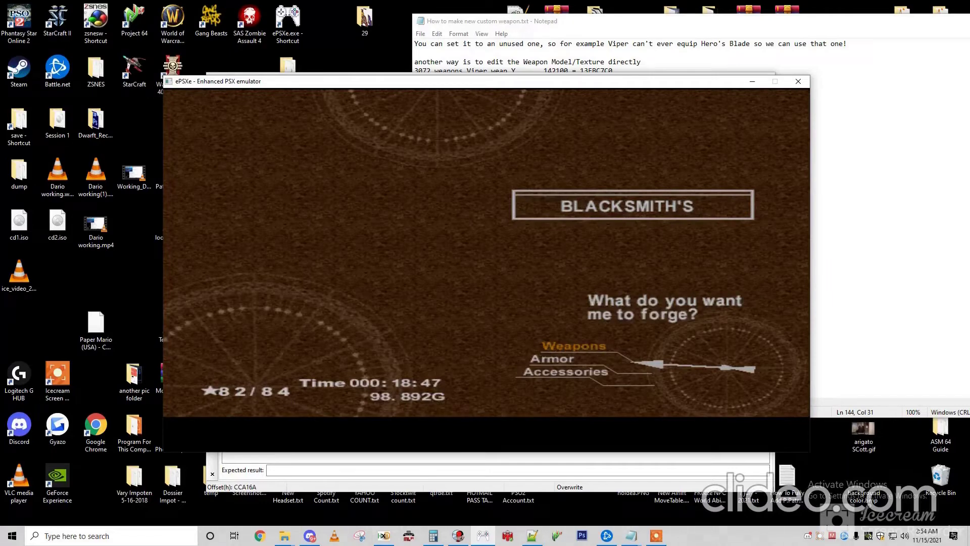
pyautogui.press('x')
pyautogui.press('Down')
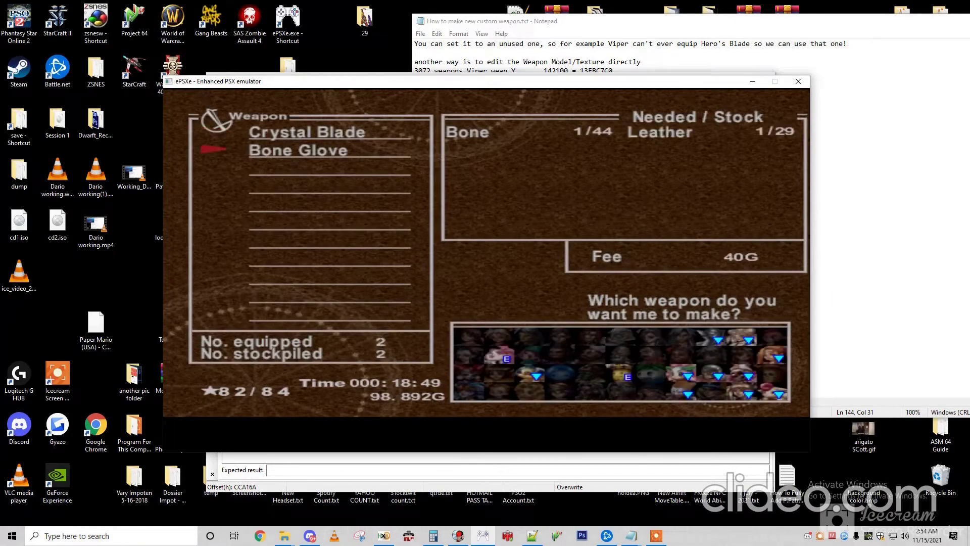
pyautogui.press('Up')
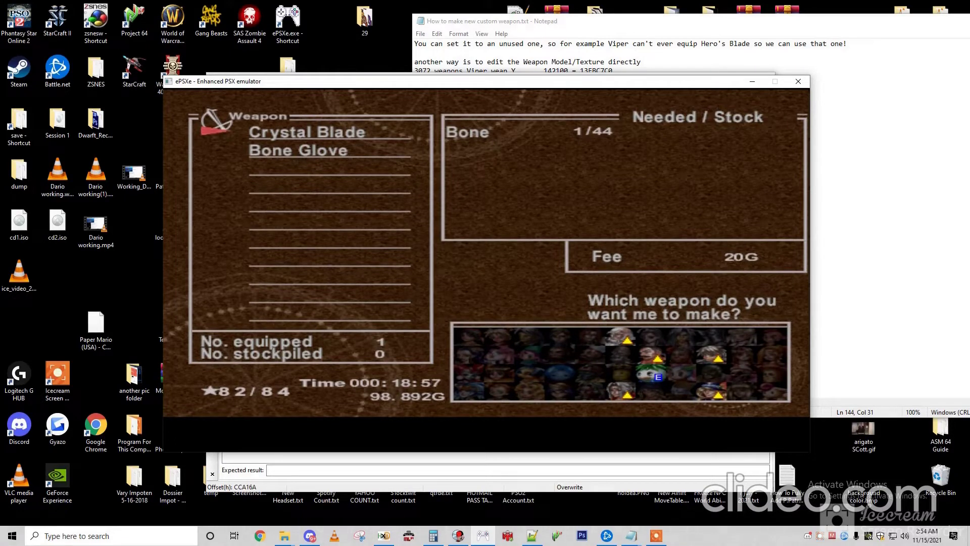
pyautogui.press('z')
pyautogui.press('z')
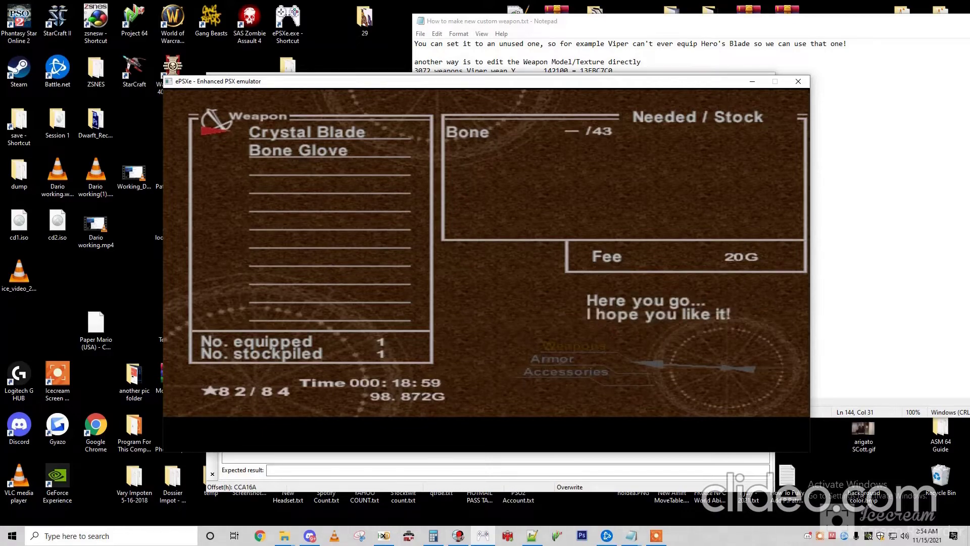
pyautogui.press('x')
pyautogui.press('x')
pyautogui.press('x')
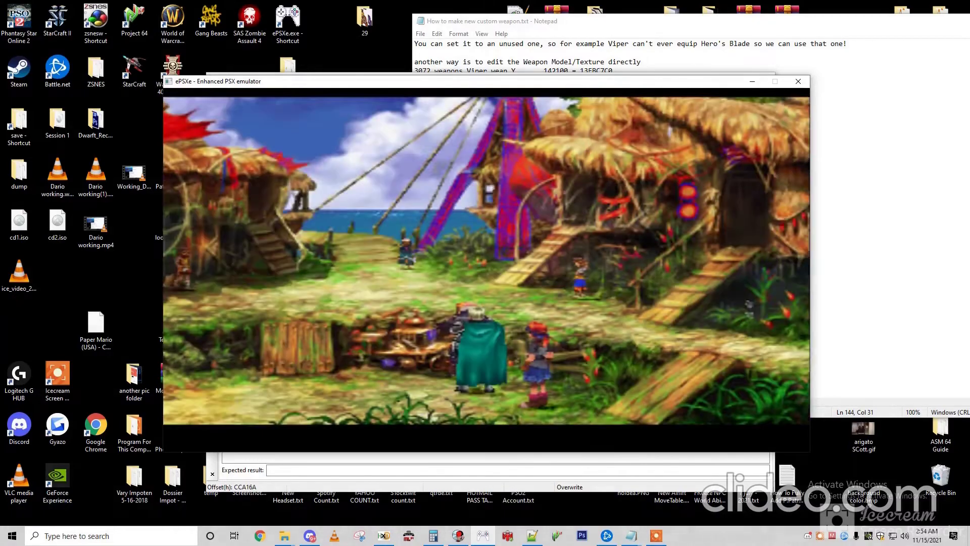
# Equip Viper with the Crystal Blade from the weapon list of the party's equipment screen
pyautogui.press('x')
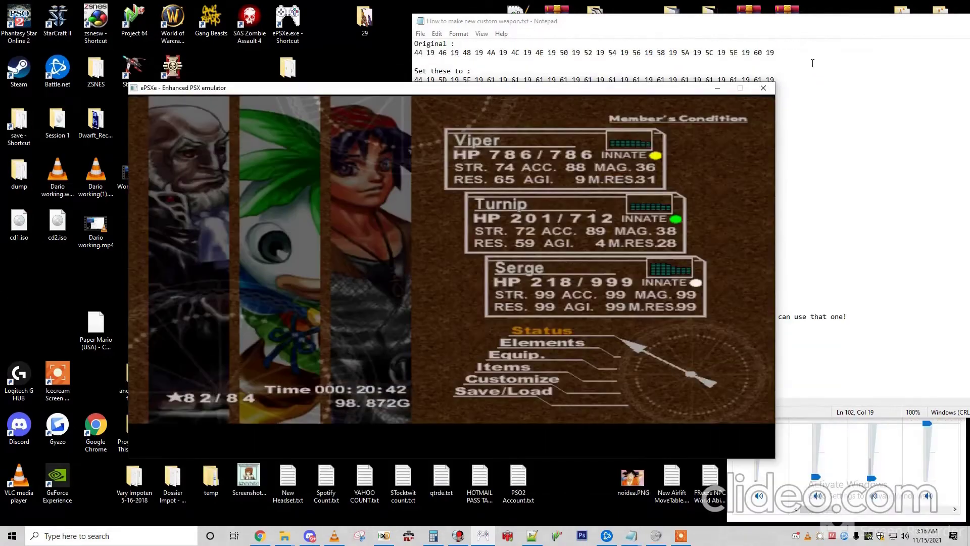
pyautogui.press('Down')
pyautogui.press('Down')
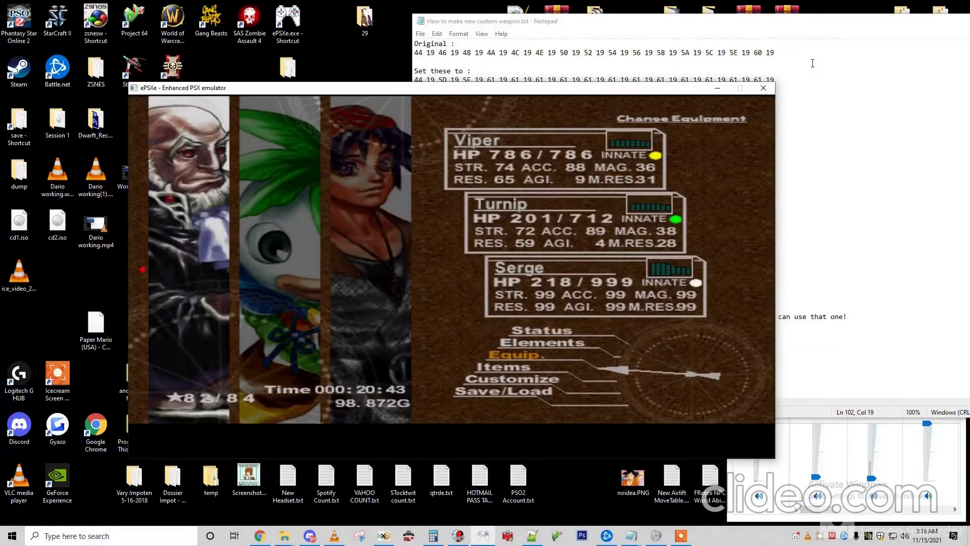
pyautogui.press('x')
pyautogui.press('Down')
pyautogui.press('Down')
pyautogui.press('Down')
pyautogui.press('Down')
pyautogui.press('Down')
pyautogui.press('Down')
pyautogui.press('Down')
pyautogui.press('Down')
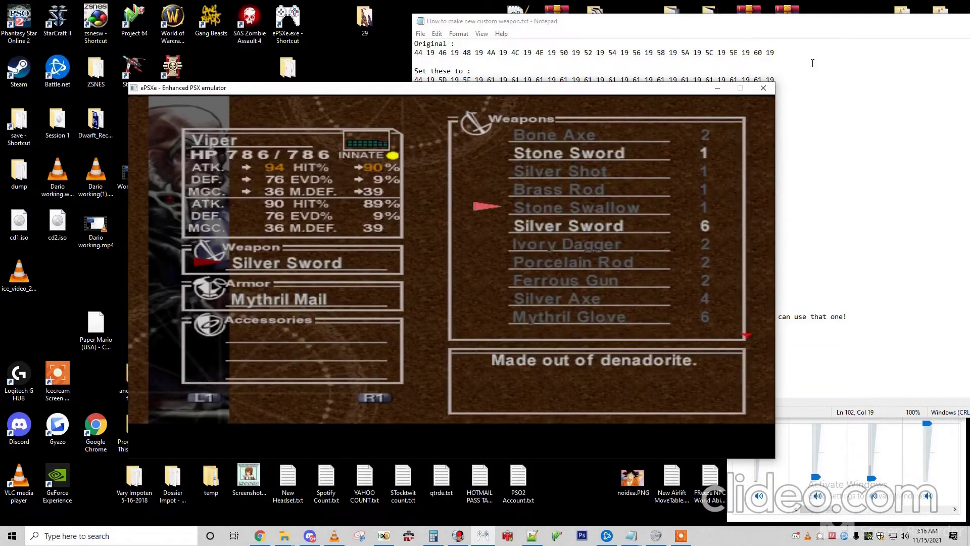
pyautogui.press('Down')
pyautogui.press('Down')
pyautogui.press('Down')
pyautogui.press('Down')
pyautogui.press('Down')
pyautogui.press('Down')
pyautogui.press('Down')
pyautogui.press('Down')
pyautogui.press('Down')
pyautogui.press('Down')
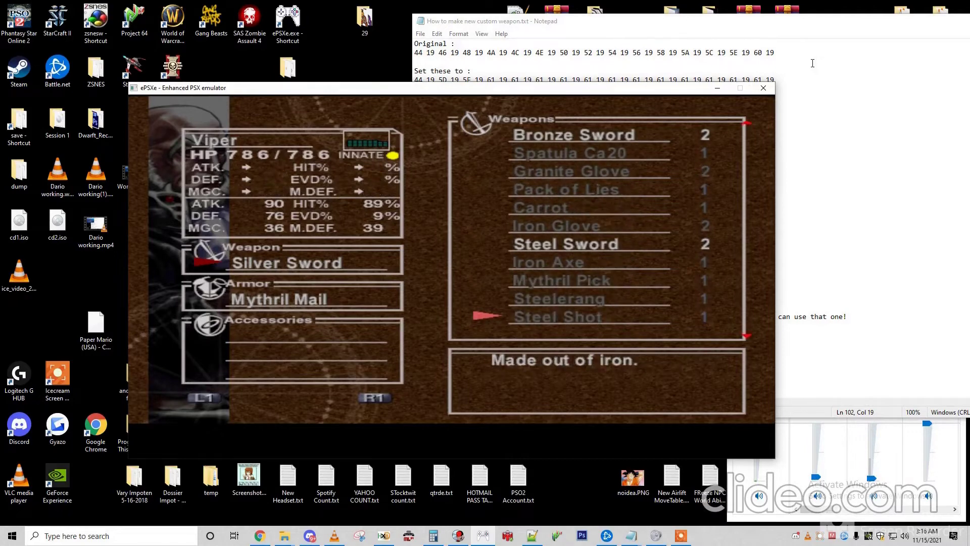
pyautogui.press('Down')
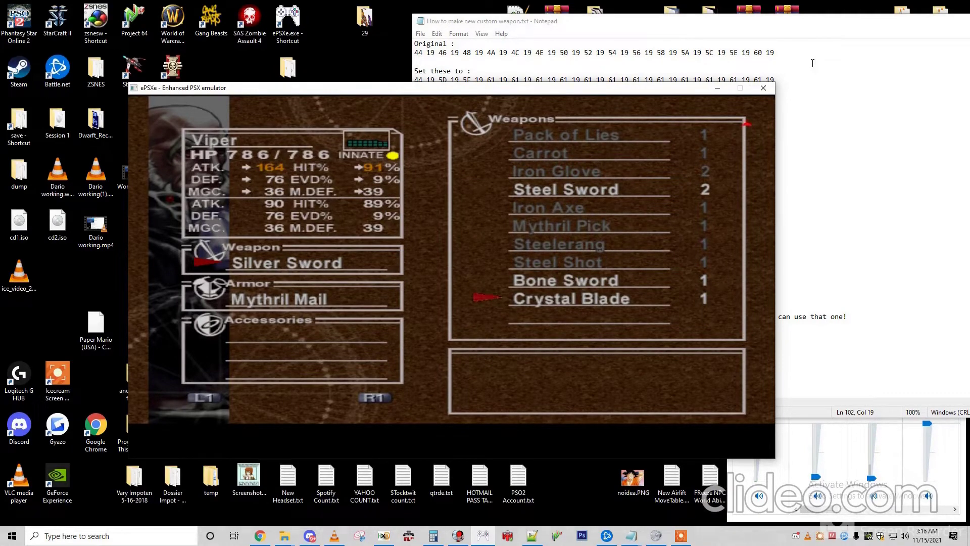
pyautogui.press('x')
pyautogui.press('z')
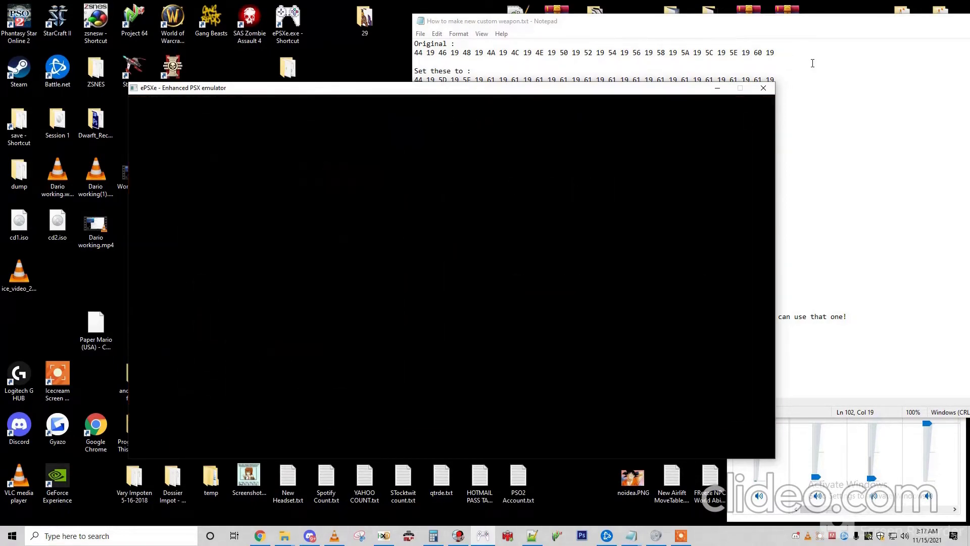
# Examine how the equipped weapon looks on Viper's status page and leave the running game
pyautogui.press('Up')
pyautogui.press('Up')
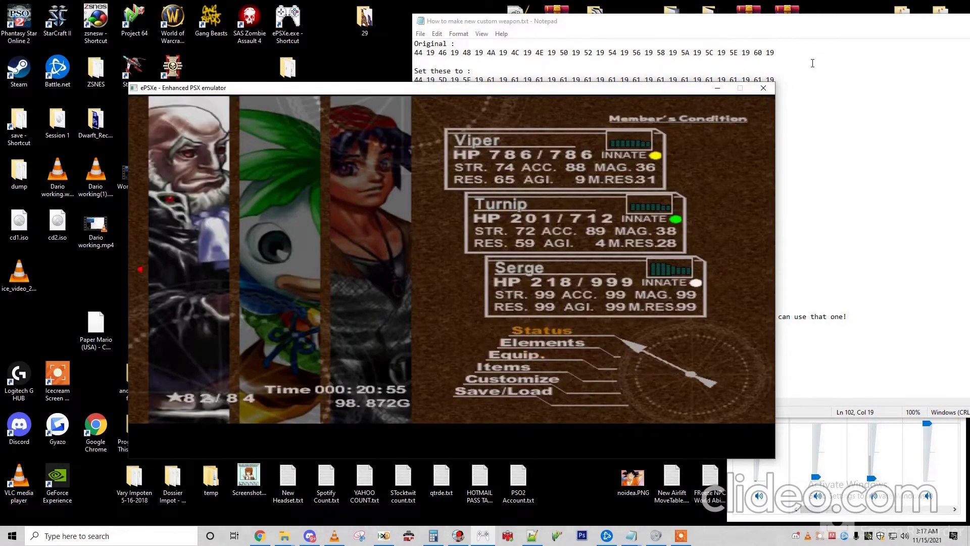
pyautogui.press('x')
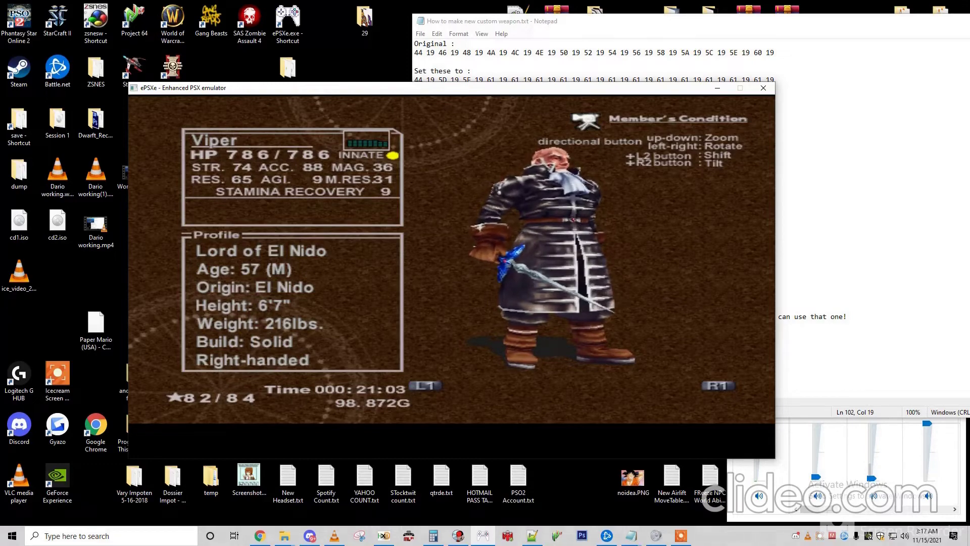
pyautogui.press('Escape')
# Move the emulator window clear of the notes and find Step #6 : Set Weapon Look
pyautogui.moveTo(501, 39); pyautogui.dragTo(304, 62)
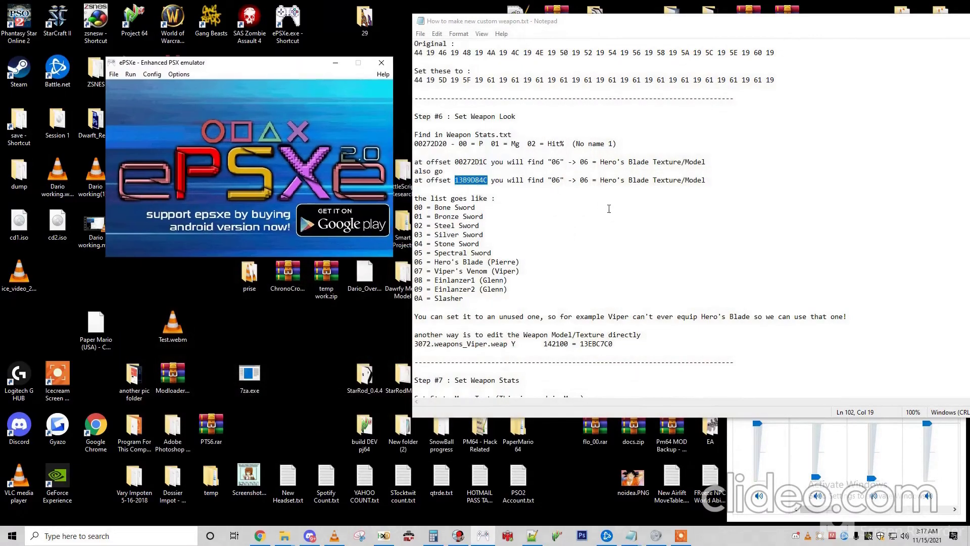
pyautogui.click(475, 208)
pyautogui.scroll(2, 475, 192)
pyautogui.moveTo(451, 170); pyautogui.dragTo(407, 172)
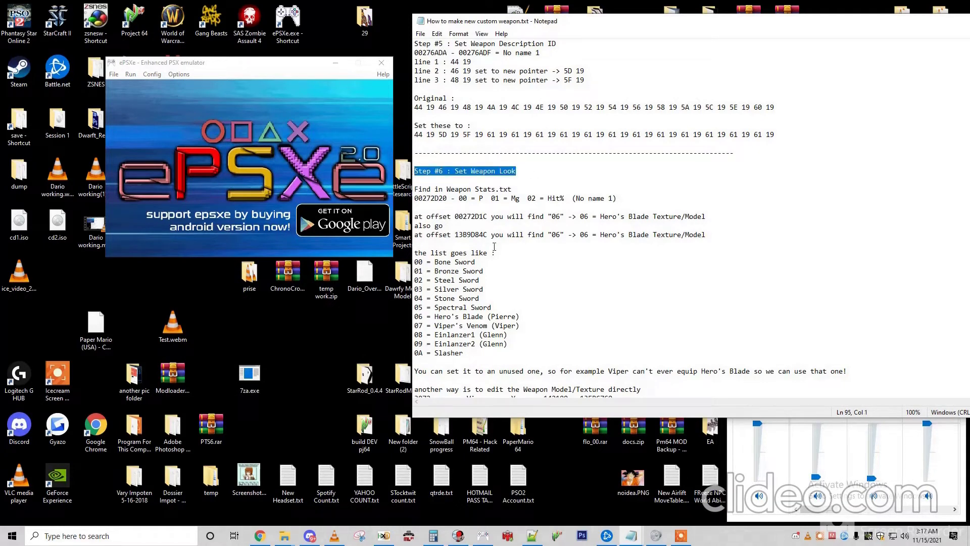
# Copy the weapon look offset 00272D1C from the notes and go to it in Track 01.iso in HxD
pyautogui.doubleClick(457, 216)
pyautogui.hotkey('ctrl', 'c')
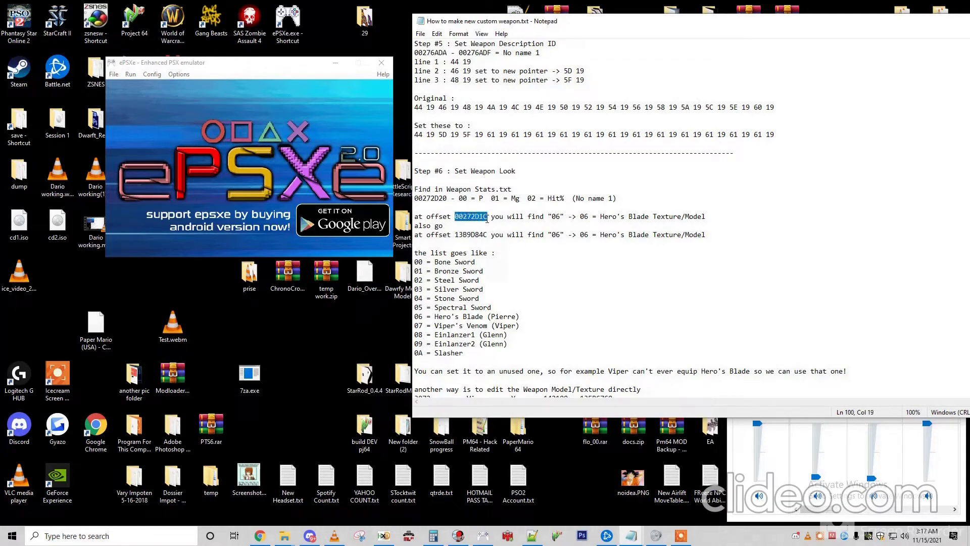
pyautogui.click(384, 536)
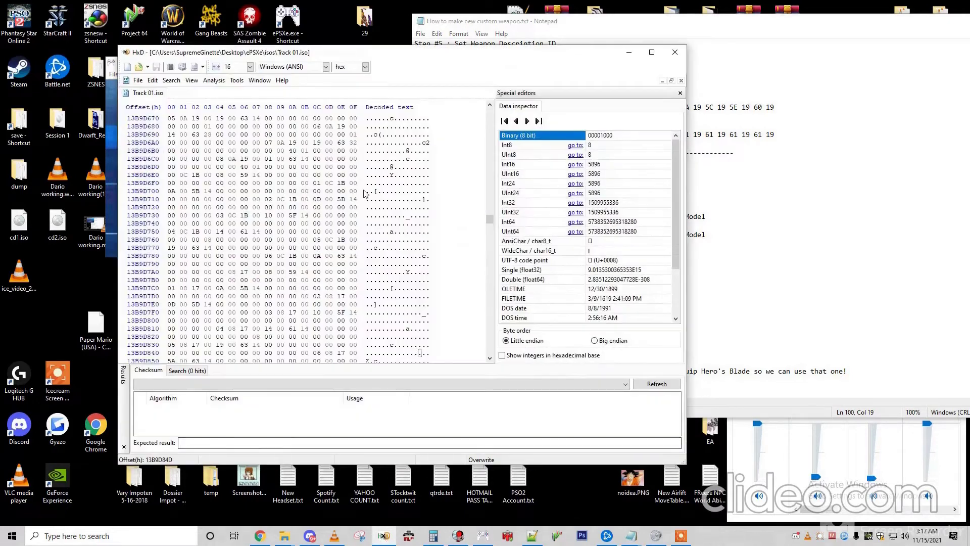
pyautogui.click(292, 214)
pyautogui.hotkey('ctrl', 'g')
pyautogui.hotkey('ctrl', 'v')
pyautogui.click(369, 370)
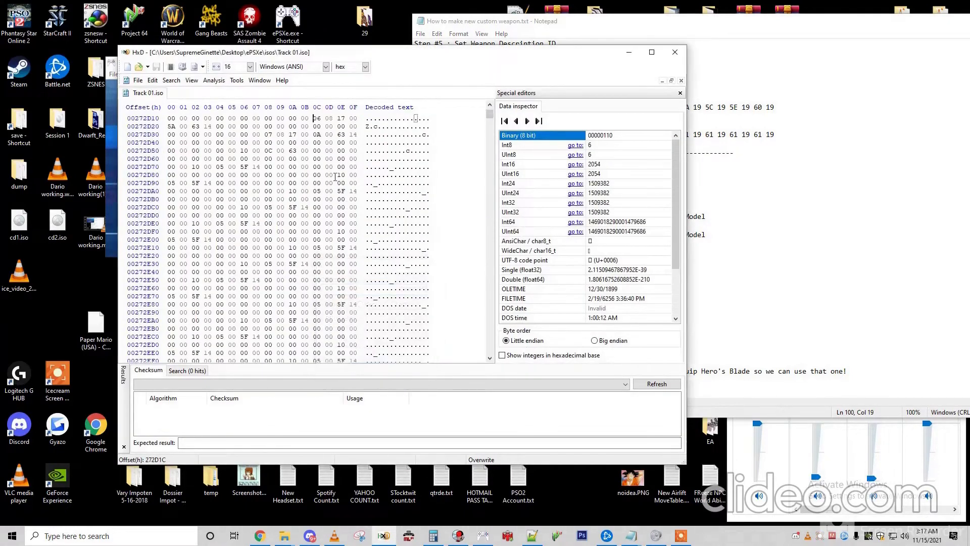
# Check the notes' list of sword looks beside the hex editor and set the byte at 00272D1C to 08 for Einlanzer1
pyautogui.moveTo(313, 121); pyautogui.dragTo(323, 121)
pyautogui.moveTo(485, 52); pyautogui.dragTo(379, 52)
pyautogui.click(702, 235)
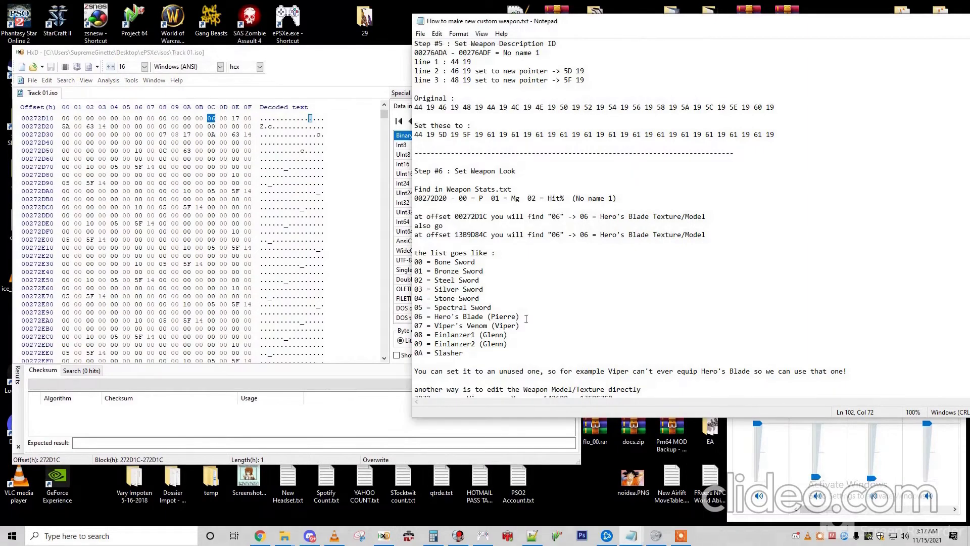
pyautogui.moveTo(526, 318); pyautogui.dragTo(409, 318)
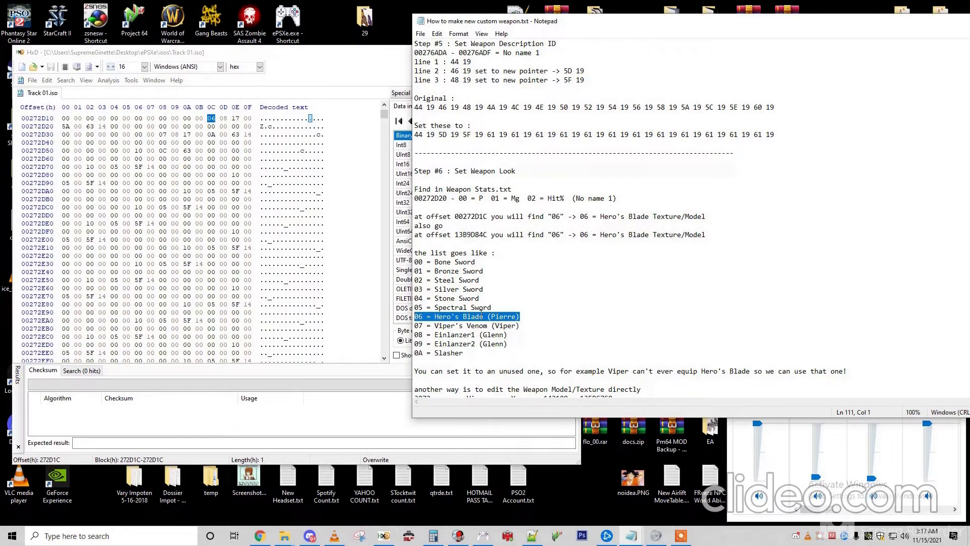
pyautogui.moveTo(473, 359); pyautogui.dragTo(384, 263)
pyautogui.click(451, 327)
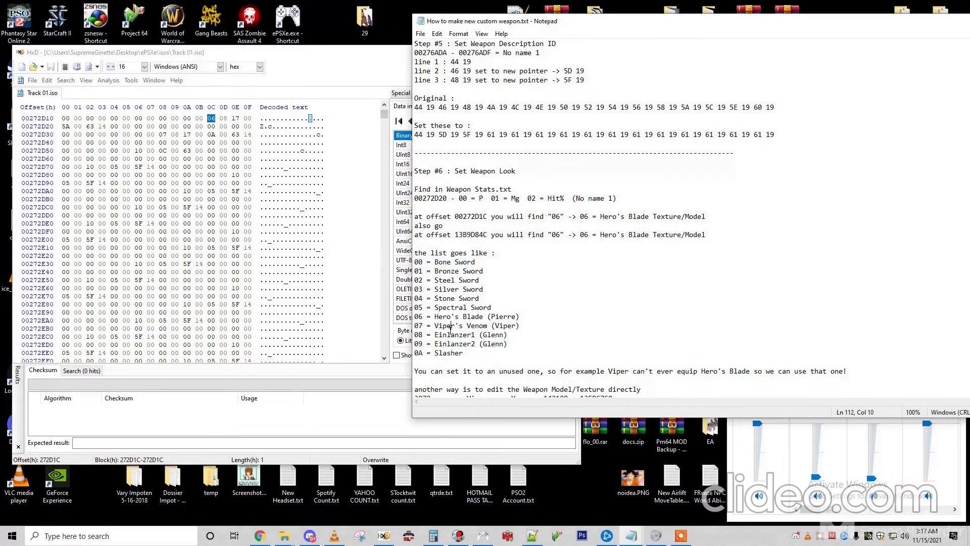
pyautogui.click(212, 119)
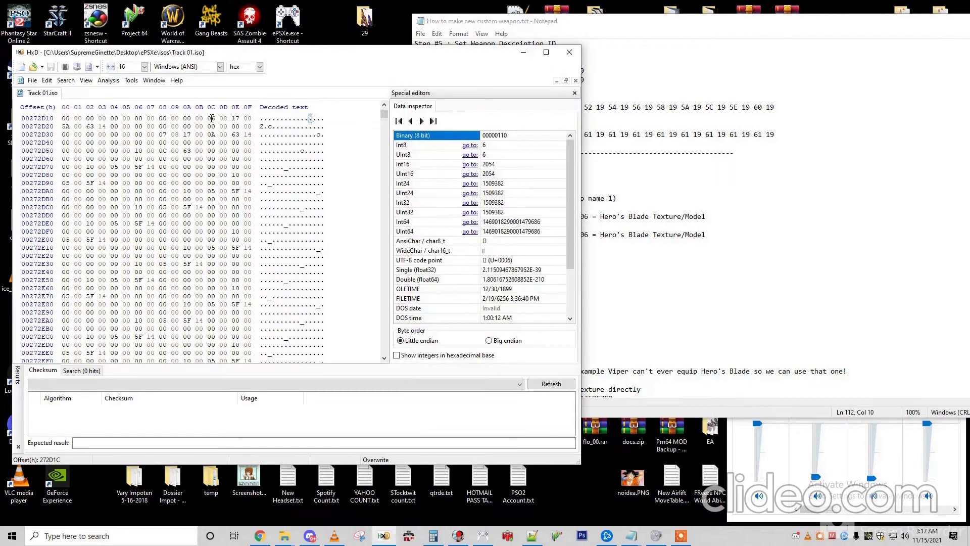
pyautogui.write('08')
# Take the second look offset 13B9D84C from the notes, go to it in Track 01.iso and set its byte to 08
pyautogui.click(619, 198)
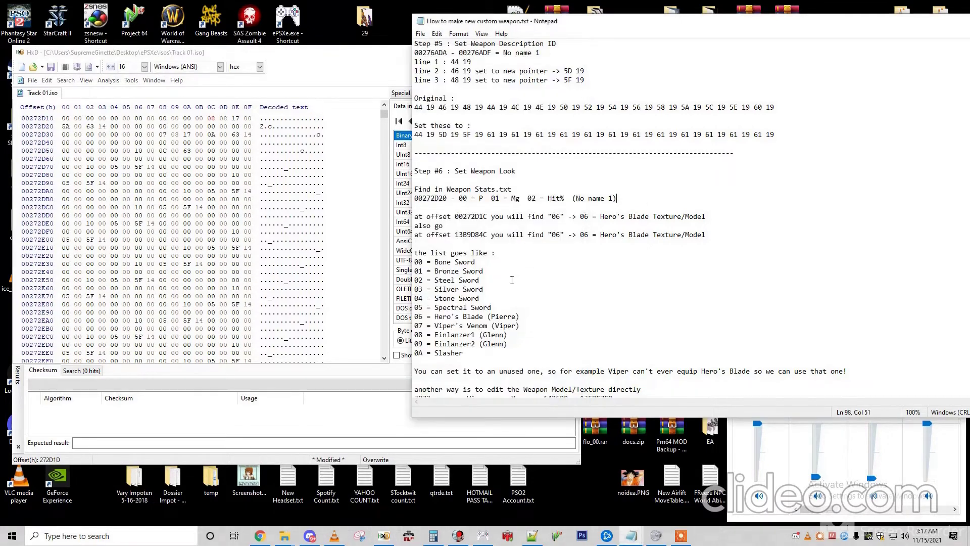
pyautogui.moveTo(455, 235); pyautogui.dragTo(481, 235)
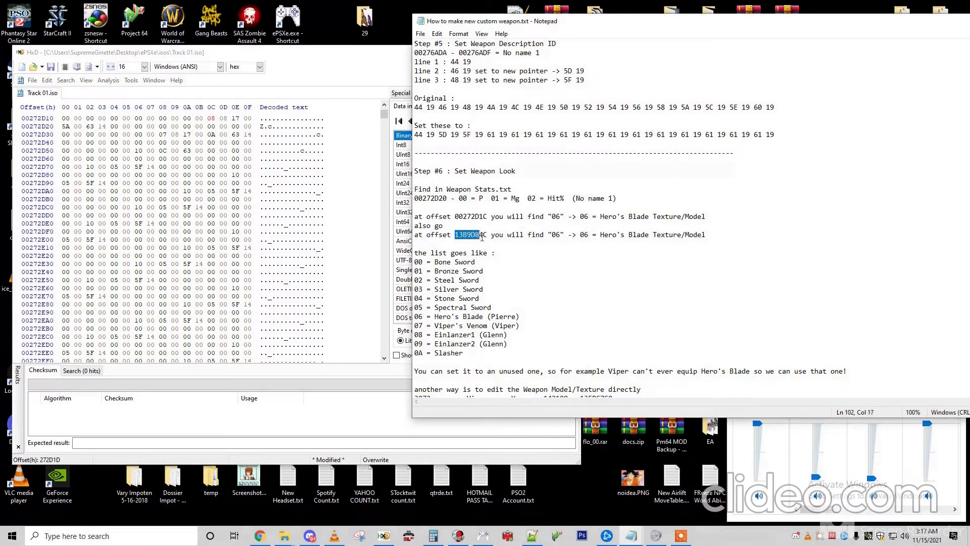
pyautogui.click(203, 195)
pyautogui.hotkey('ctrl', 'g')
pyautogui.write('13B9D84C')
pyautogui.click(360, 371)
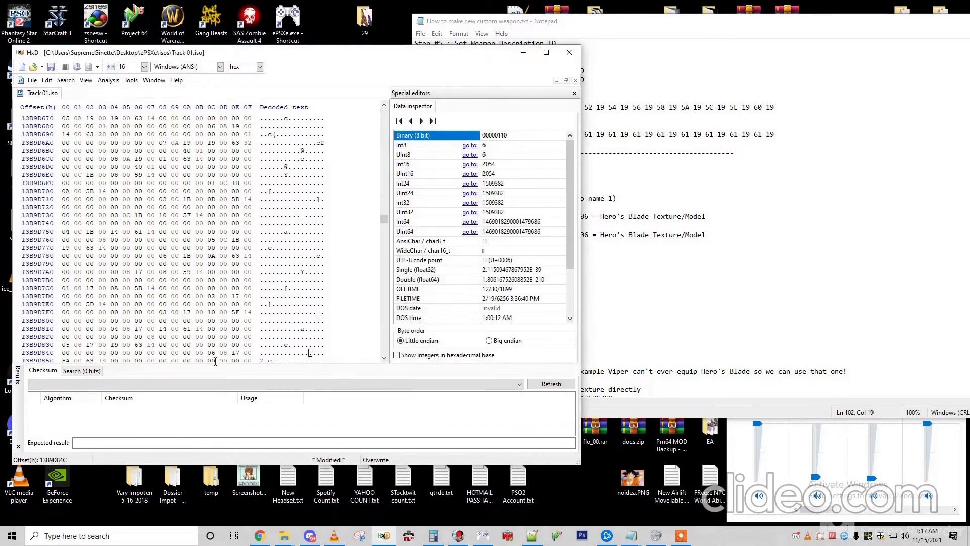
pyautogui.write('08')
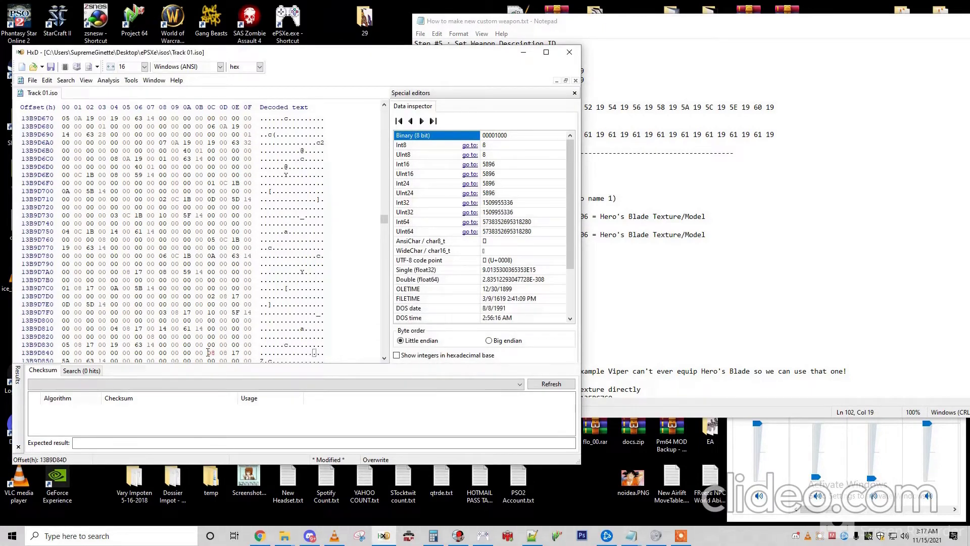
pyautogui.moveTo(208, 352); pyautogui.dragTo(218, 354)
pyautogui.click(663, 265)
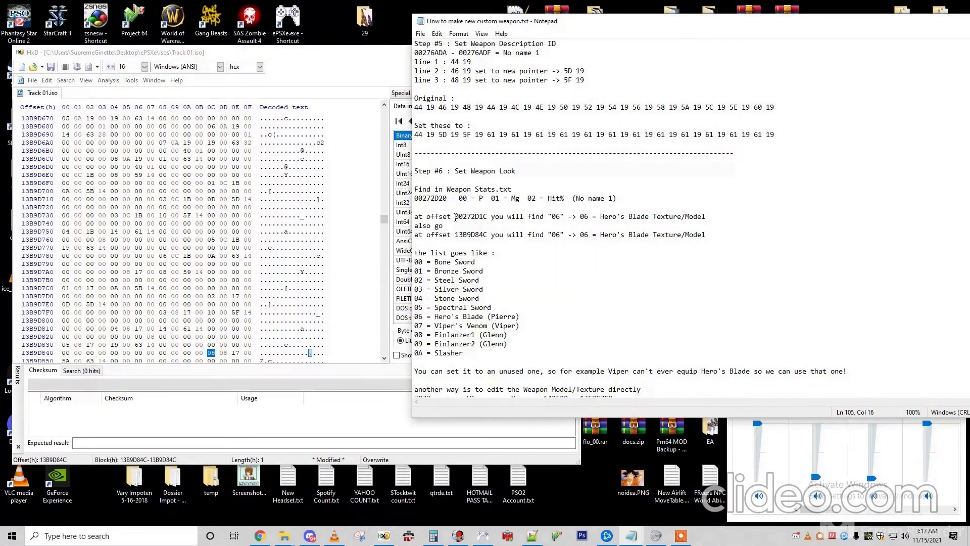
# Save the modified Track 01.iso in HxD, switch to ePSXe and run the Chrono Cross ISO
pyautogui.moveTo(456, 217); pyautogui.dragTo(486, 219)
pyautogui.click(198, 256)
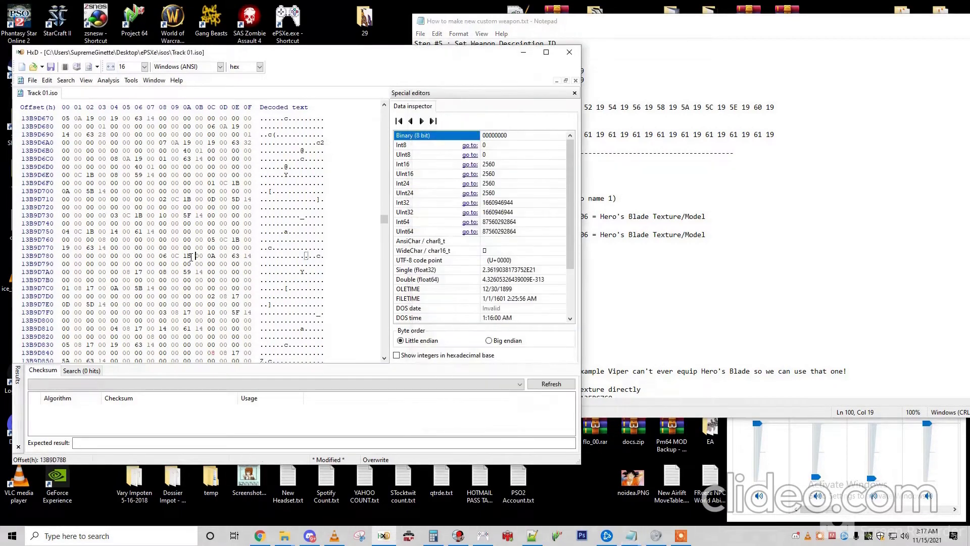
pyautogui.doubleClick(278, 44)
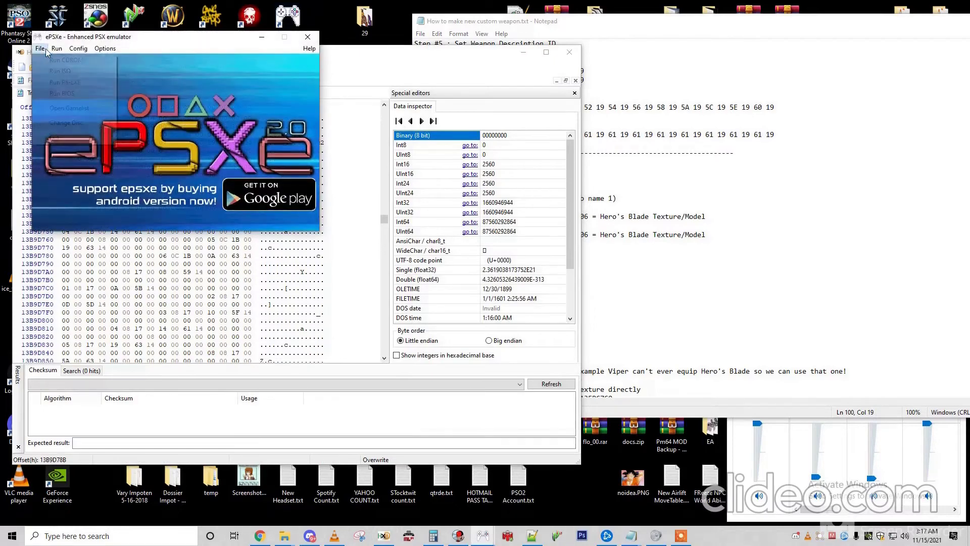
pyautogui.click(42, 49)
pyautogui.click(53, 71)
pyautogui.doubleClick(283, 129)
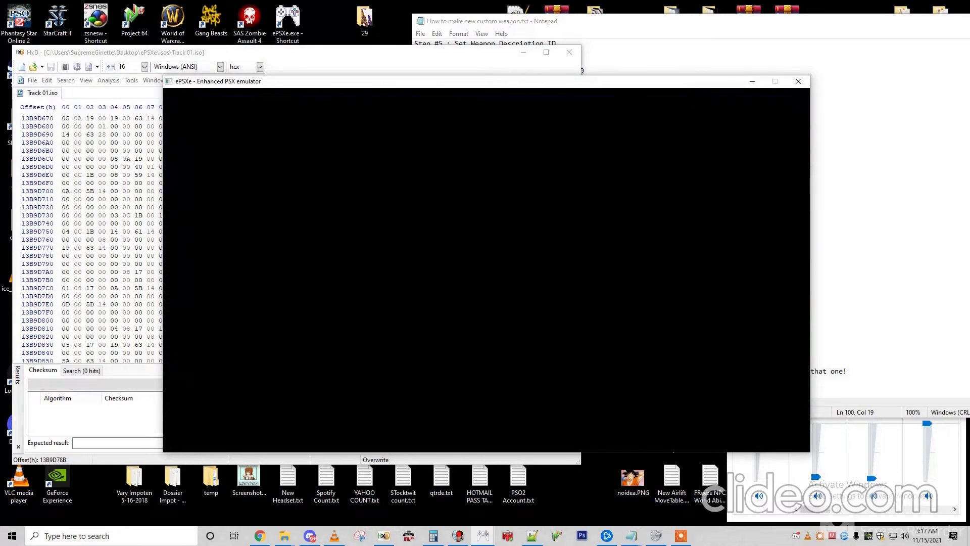
# Continue the game by loading the first save from memory card slot 1
pyautogui.press('Down')
pyautogui.press('Return')
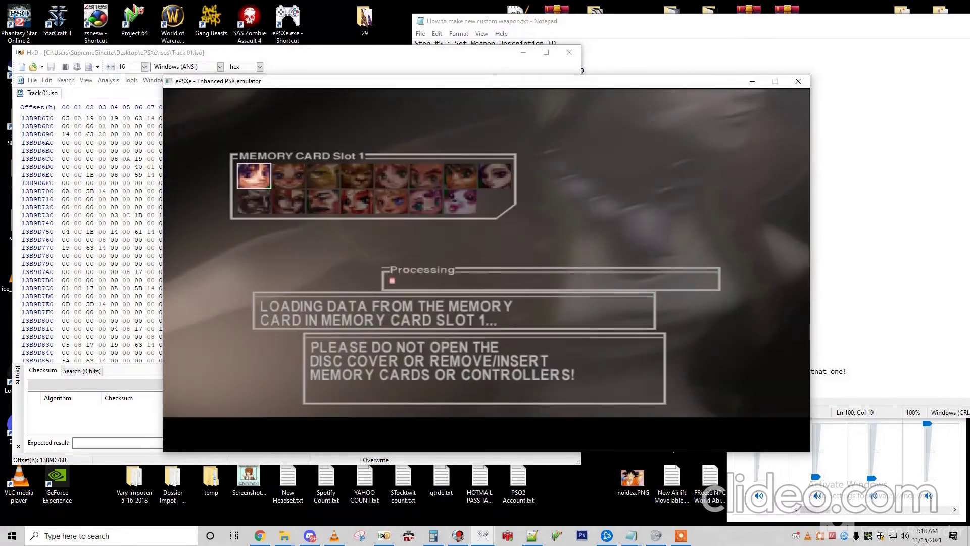
pyautogui.press('F4')
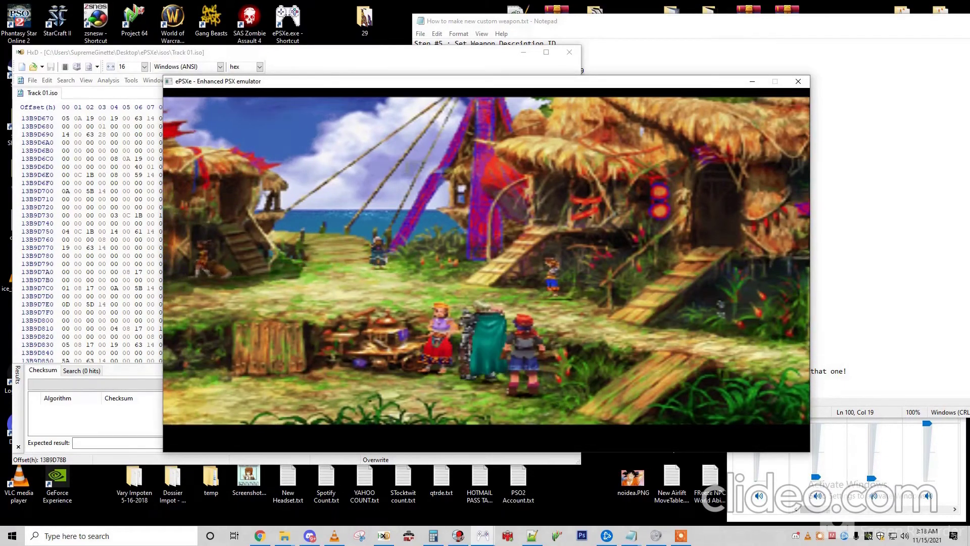
# Check Viper's equipped Crystal Blade in the equipment screen and inspect the sword on his character model in the status view
pyautogui.press('d')
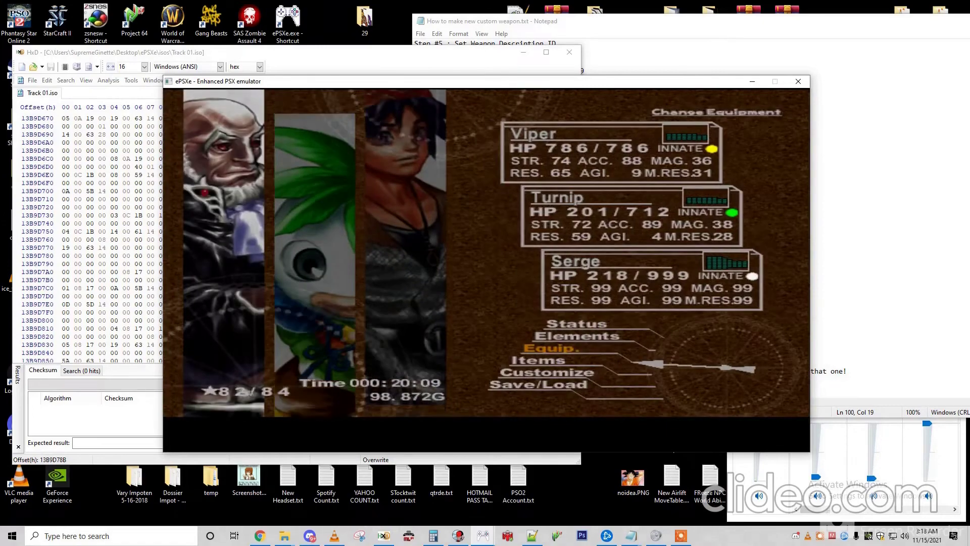
pyautogui.press('x')
pyautogui.press('x')
pyautogui.press('Down')
pyautogui.press('z')
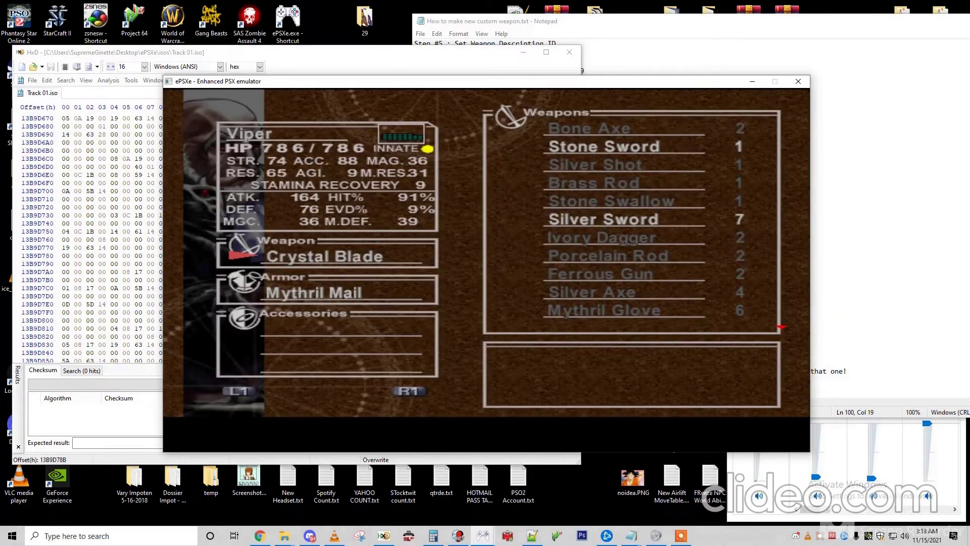
pyautogui.press('z')
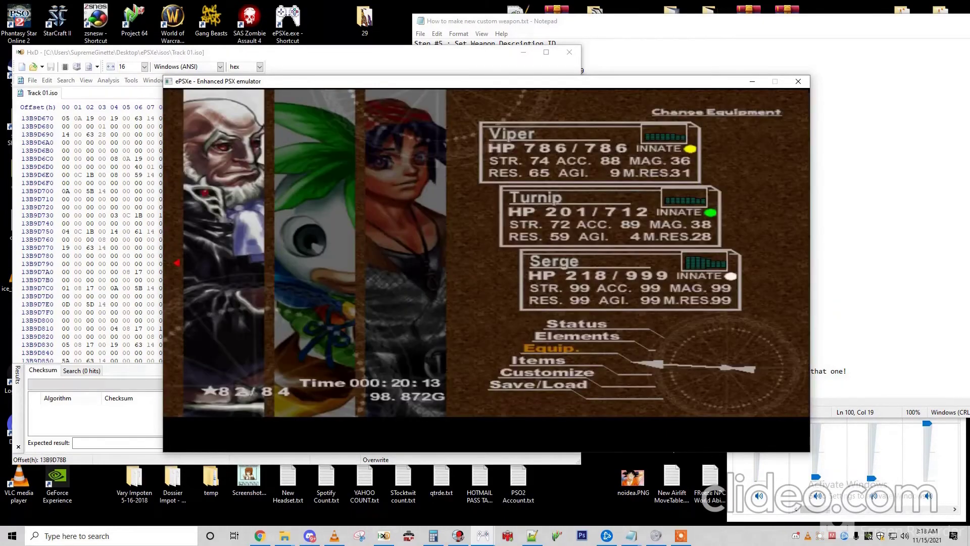
pyautogui.press('z')
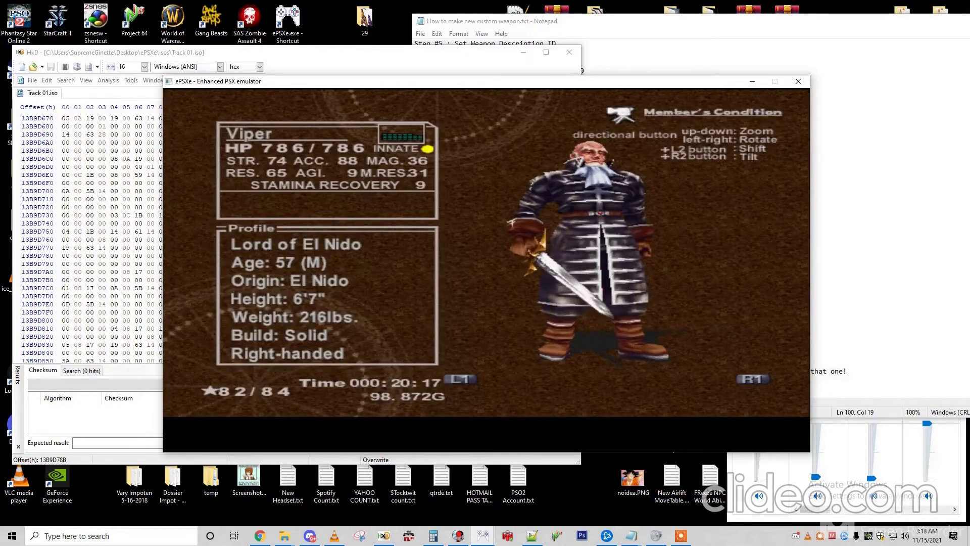
pyautogui.press('z')
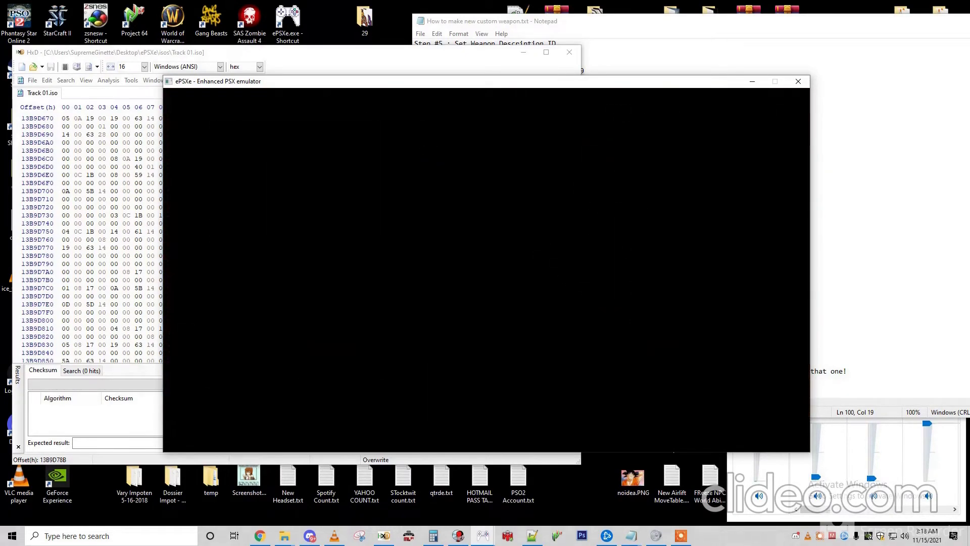
# Leave the village for the world map and replace Turnip with Karsh in the current party
pyautogui.press('Right')
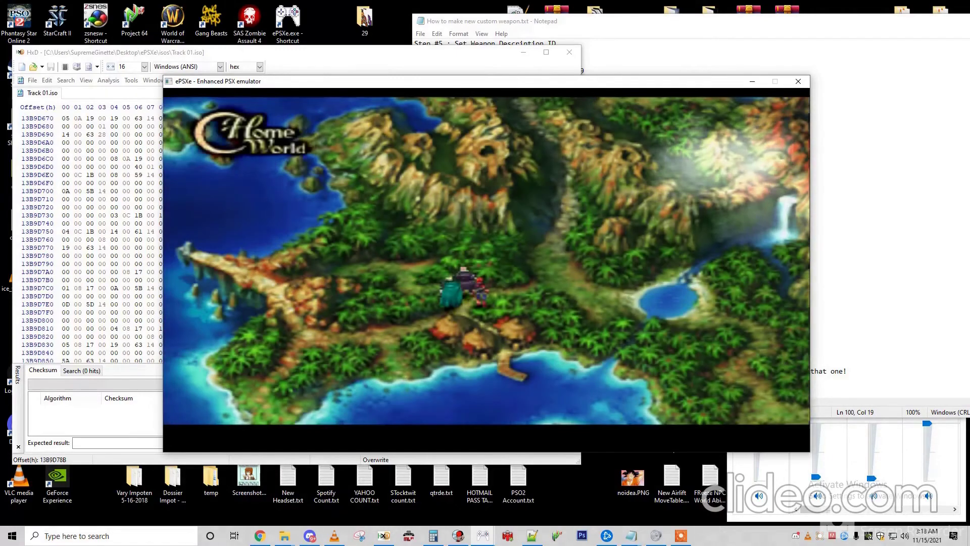
pyautogui.press('d')
pyautogui.press('z')
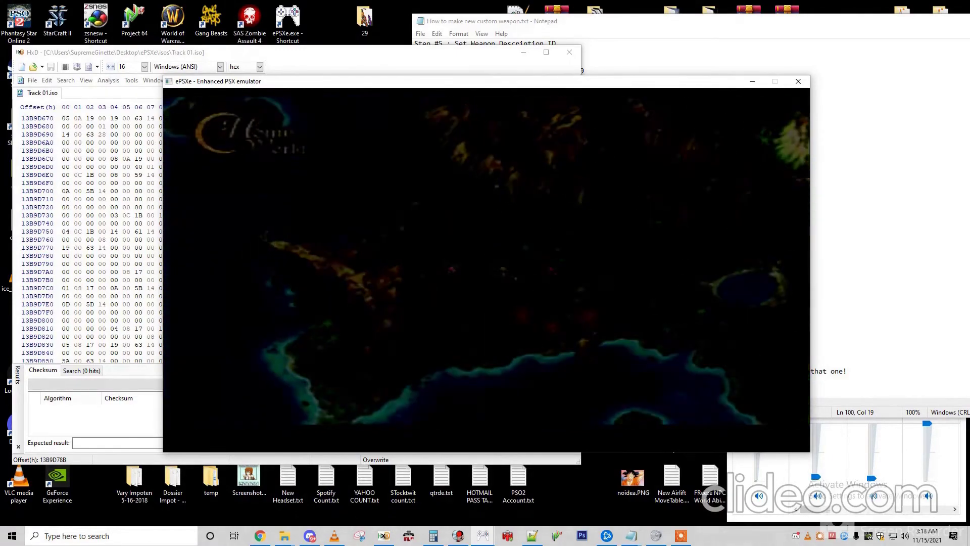
pyautogui.press('Right')
pyautogui.press('z')
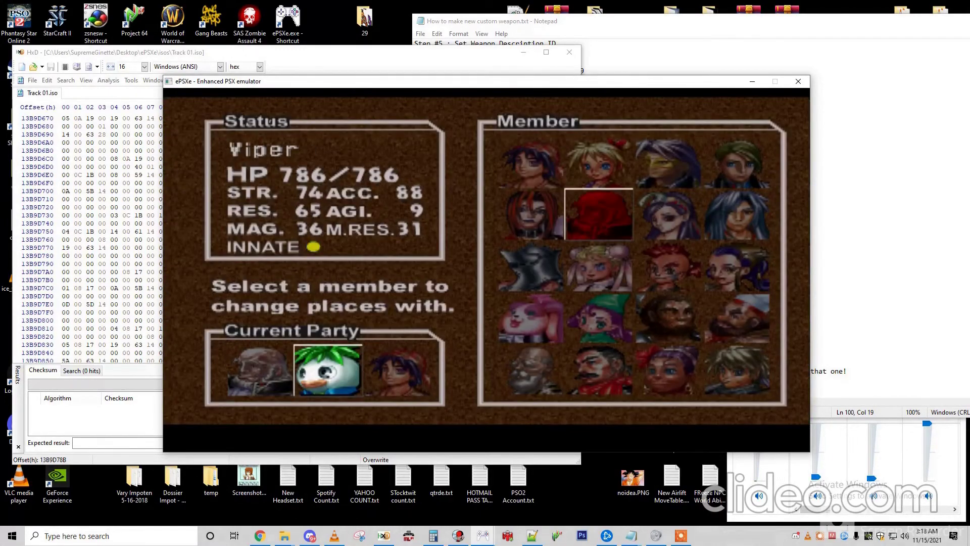
pyautogui.press('Right')
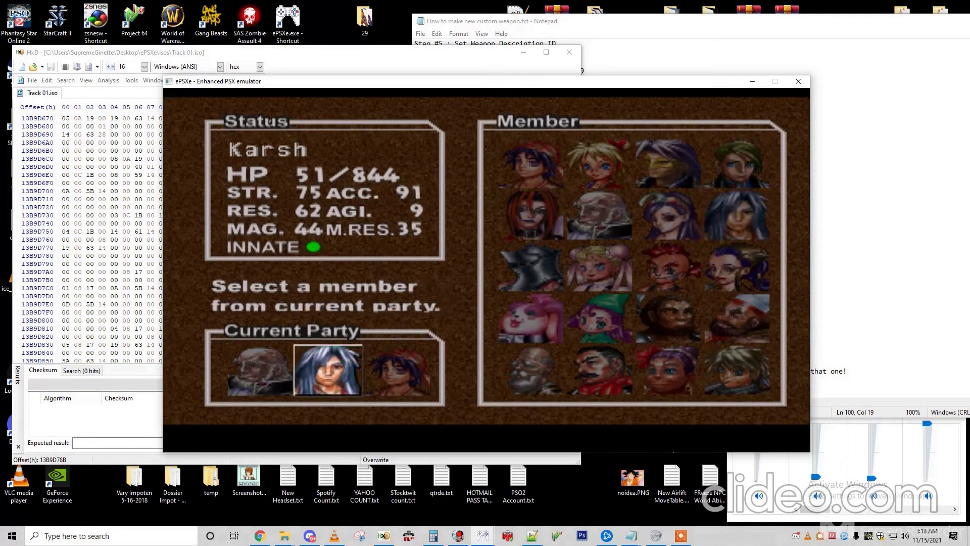
pyautogui.press('z')
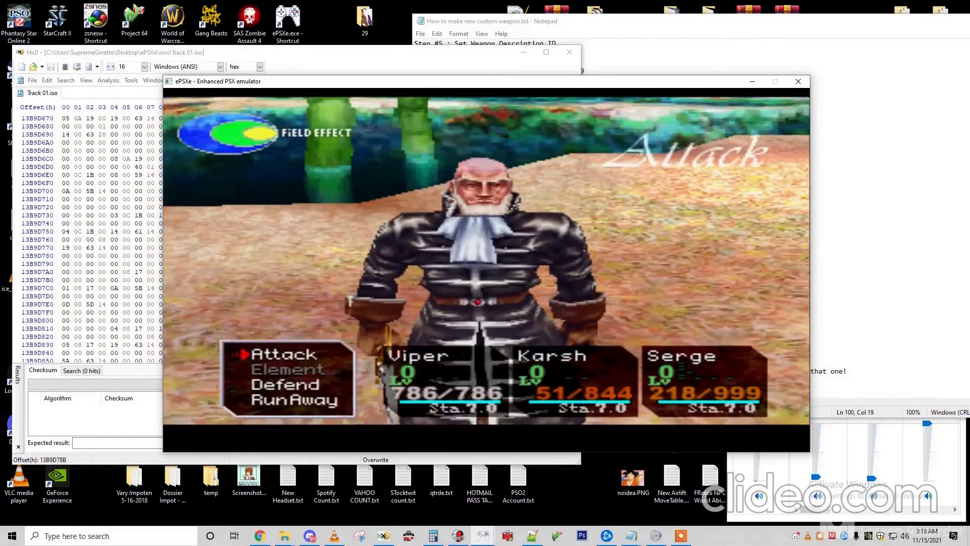
# Attack the Beach Bum with Viper to examine the new sword in battle, and exit the running game
pyautogui.press('x')
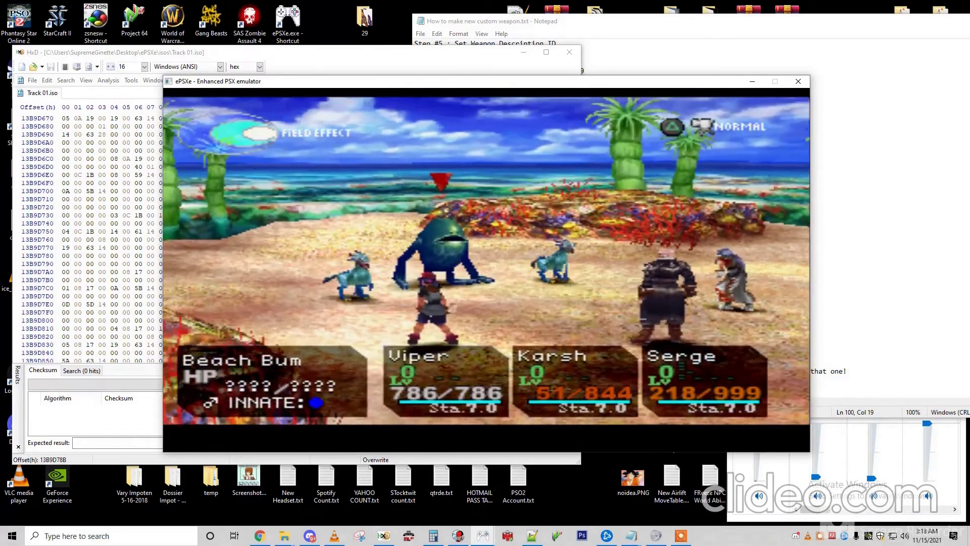
pyautogui.press('x')
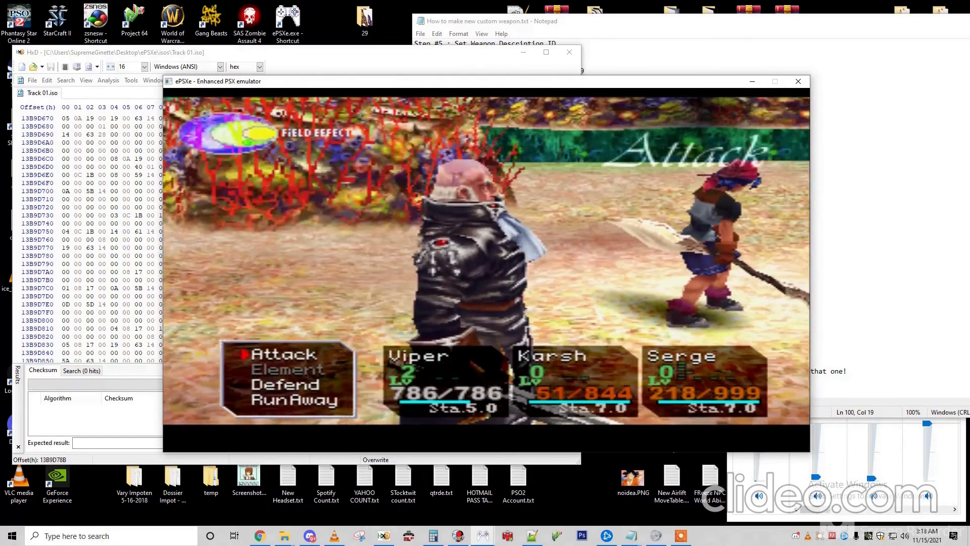
pyautogui.press('Up')
pyautogui.press('x')
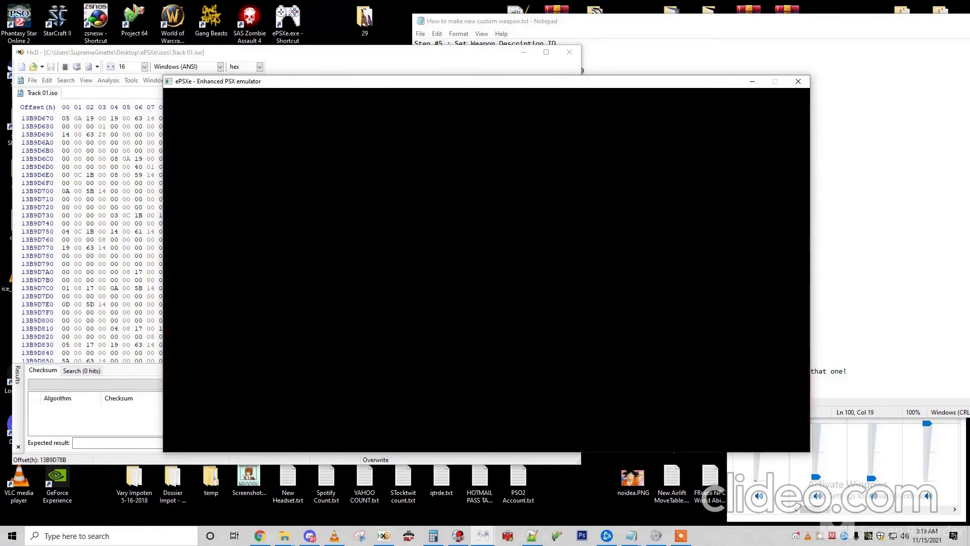
pyautogui.press('Escape')
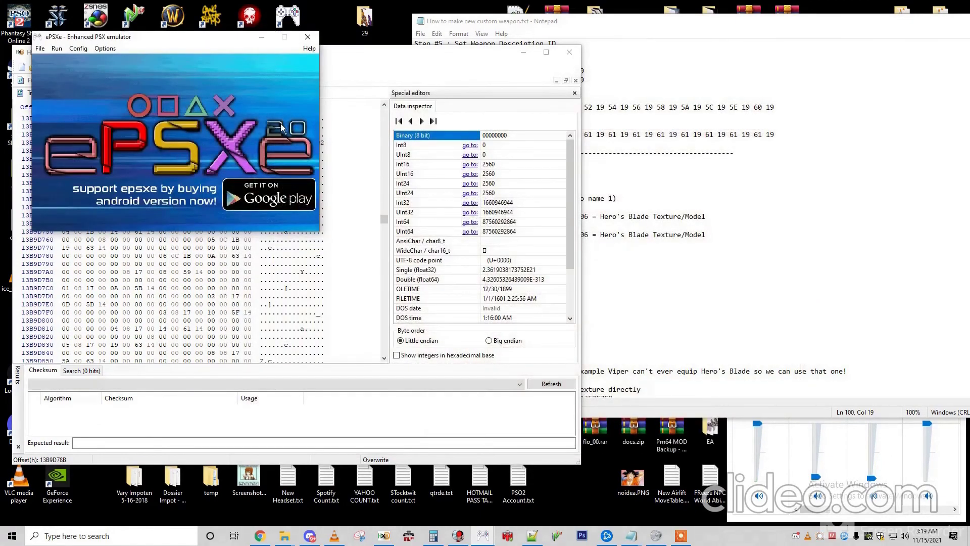